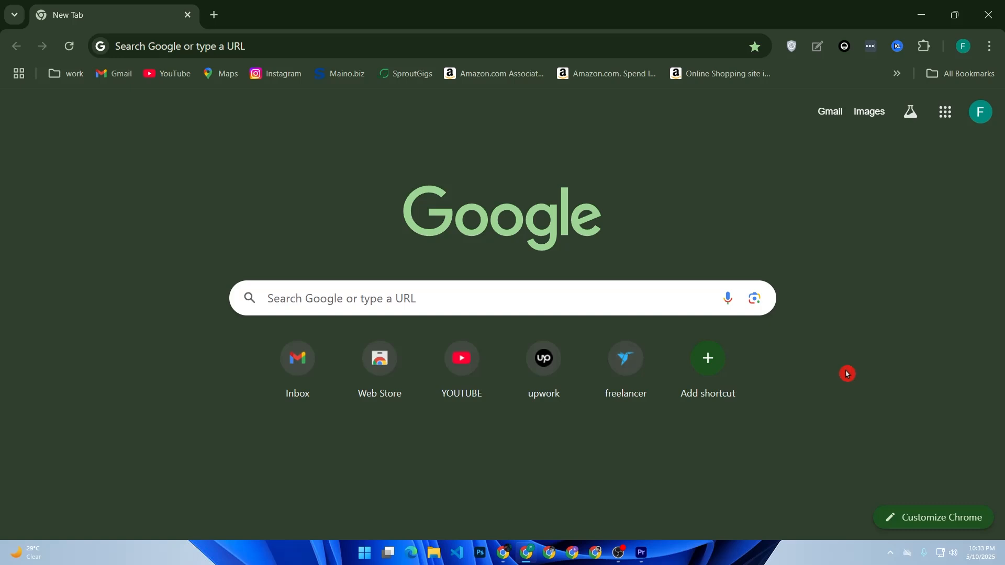
- Search Google for shopify
{"action": "left_click", "coordinate": [377, 286]}
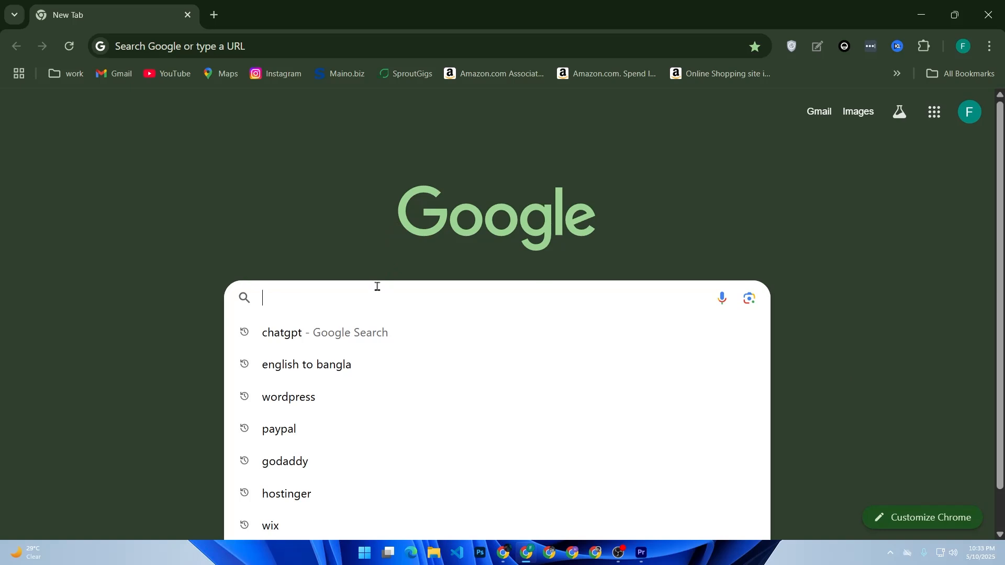
{"action": "type", "text": "s"}
{"action": "key", "text": "BackSpace"}
{"action": "type", "text": "sh"}
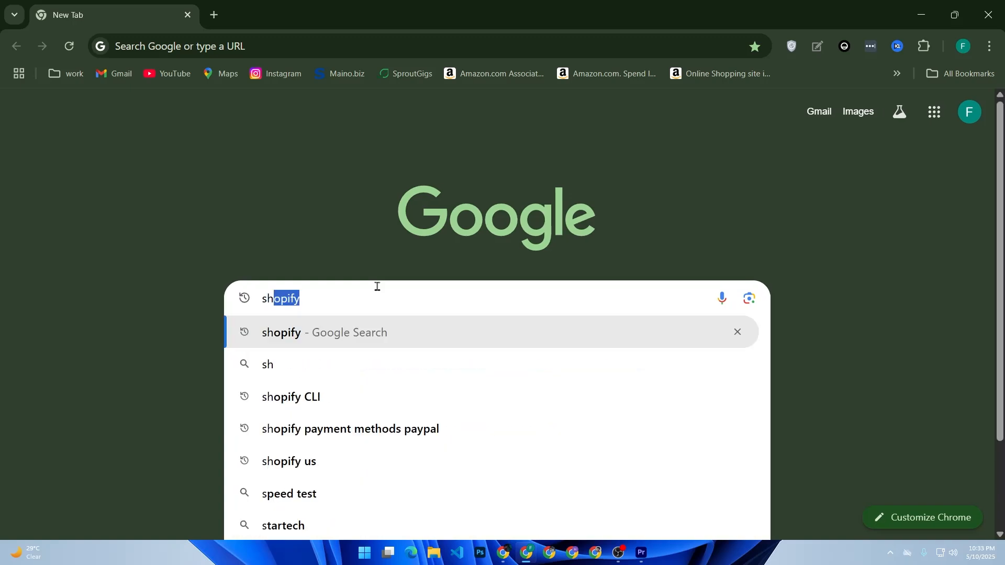
{"action": "type", "text": "o"}
{"action": "key", "text": "Return"}
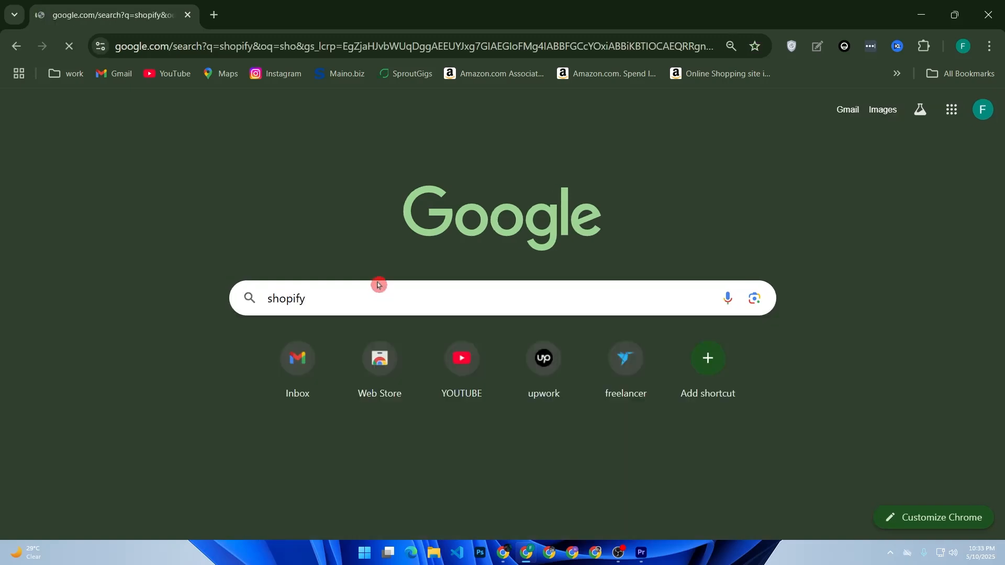
- Open the official shopify.com result and go to the store sign-in
{"action": "scroll", "coordinate": [139, 428], "scroll_direction": "down", "scroll_amount": 2}
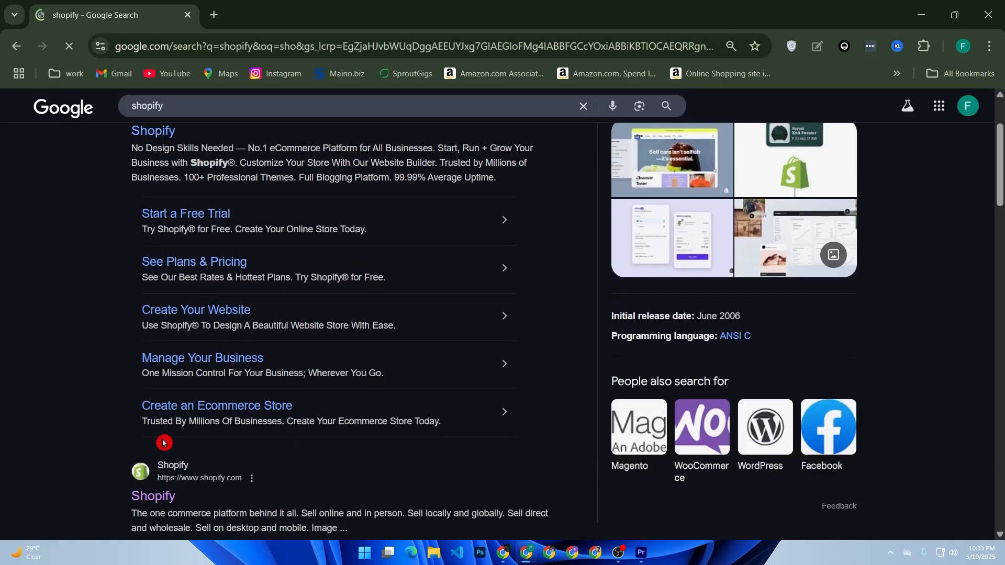
{"action": "left_click", "coordinate": [160, 492]}
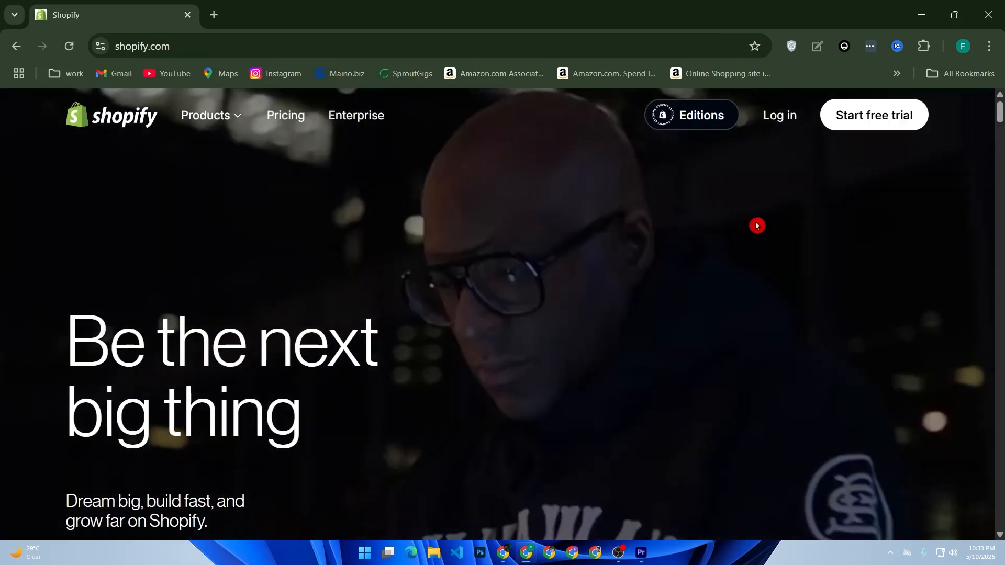
{"action": "left_click", "coordinate": [788, 119]}
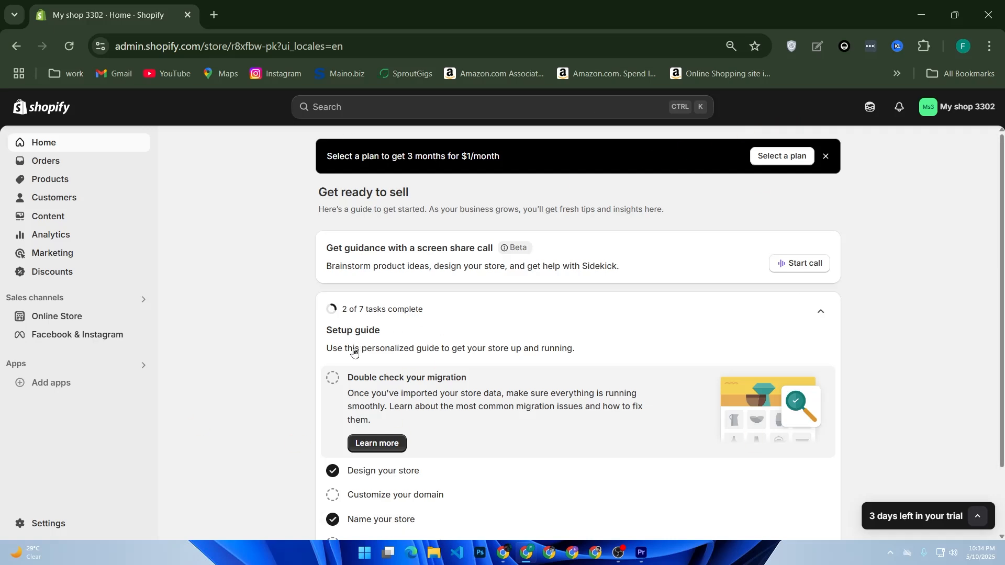
- Open the Shopify App Store from Add apps and search for 'form builder'
{"action": "left_click", "coordinate": [49, 385]}
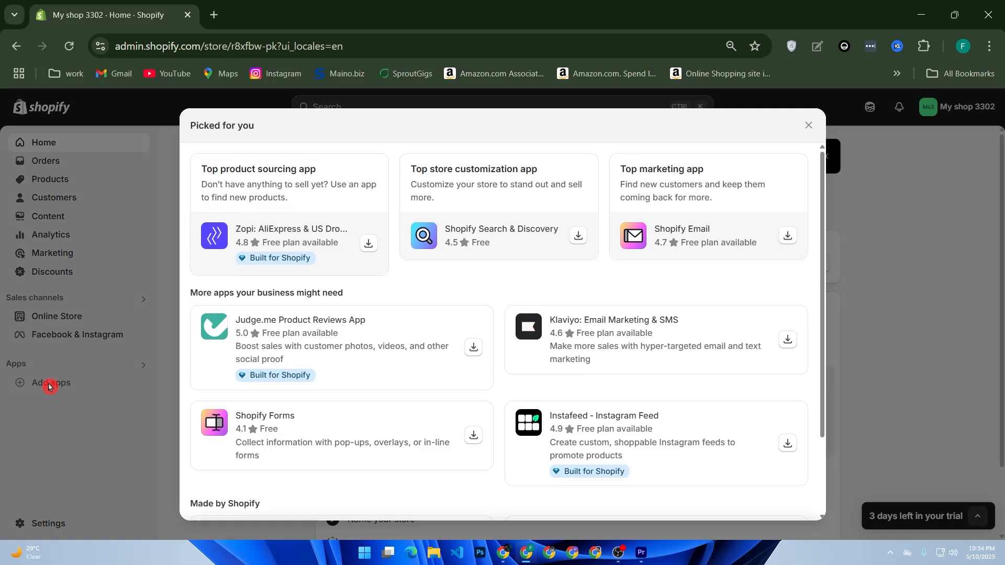
{"action": "scroll", "coordinate": [289, 457], "scroll_direction": "down", "scroll_amount": 3}
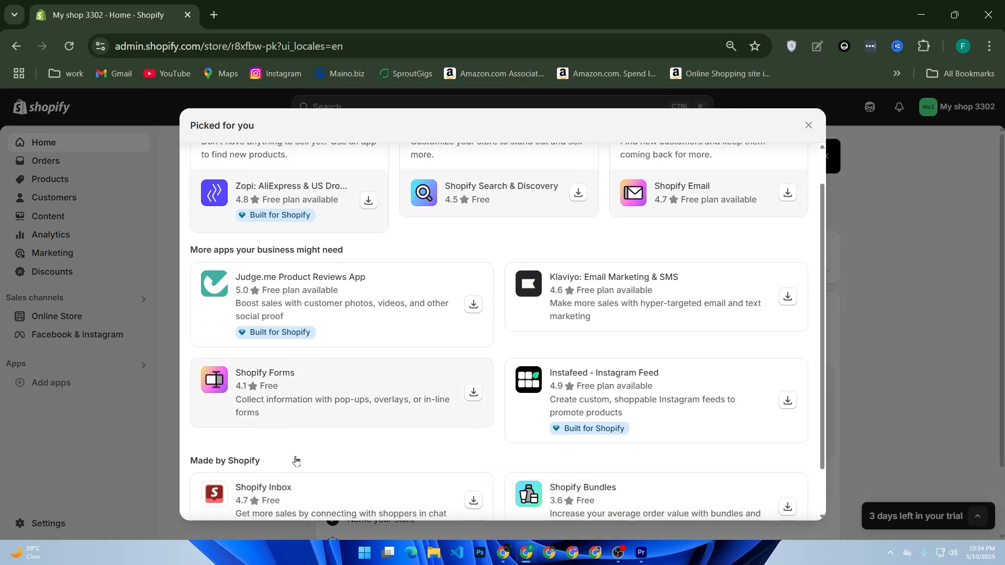
{"action": "left_click", "coordinate": [370, 500]}
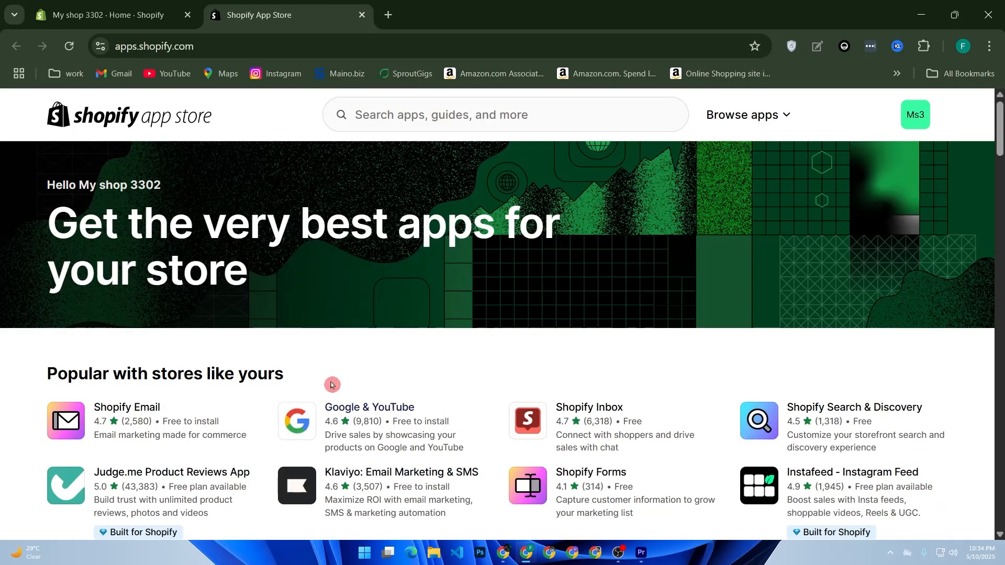
{"action": "left_click", "coordinate": [407, 120]}
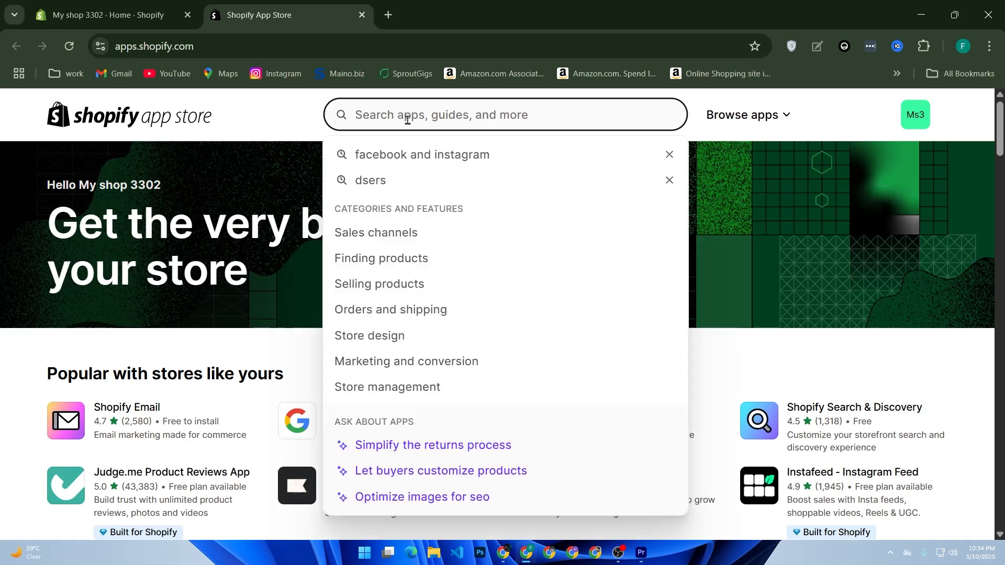
{"action": "type", "text": "form builder"}
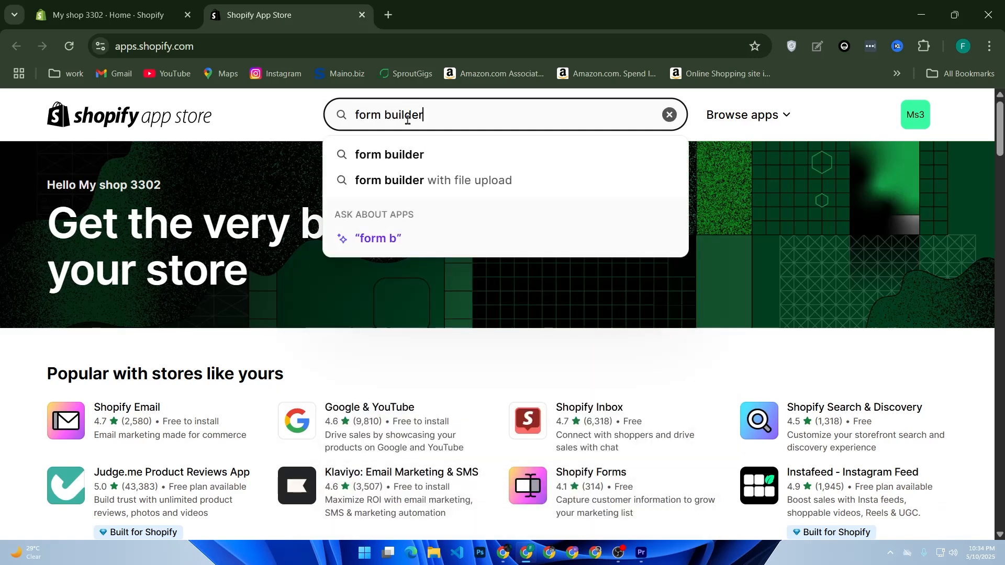
{"action": "key", "text": "Return"}
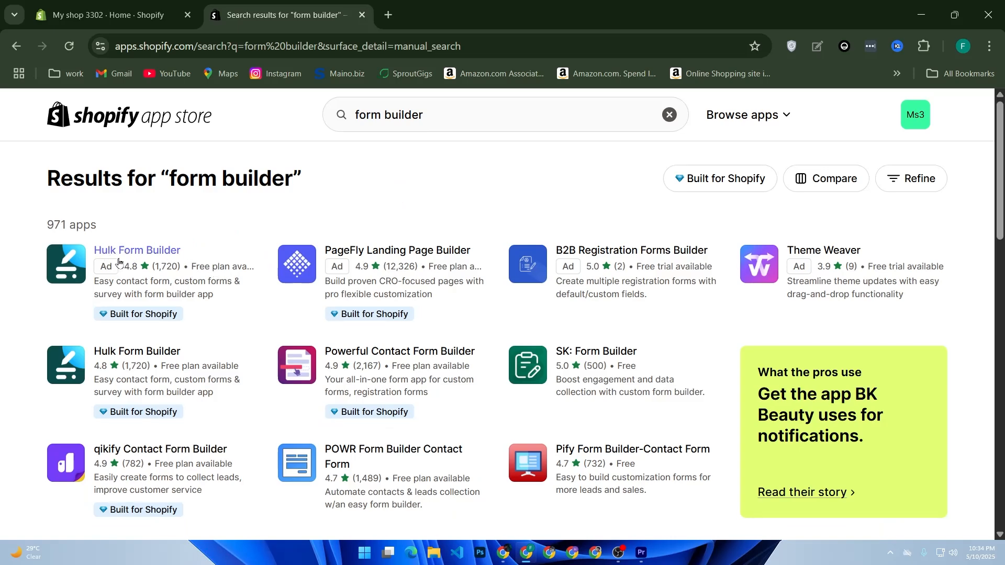
- Install Hulk Form Builder from its App Store page and approve the store permissions
{"action": "left_click", "coordinate": [80, 261]}
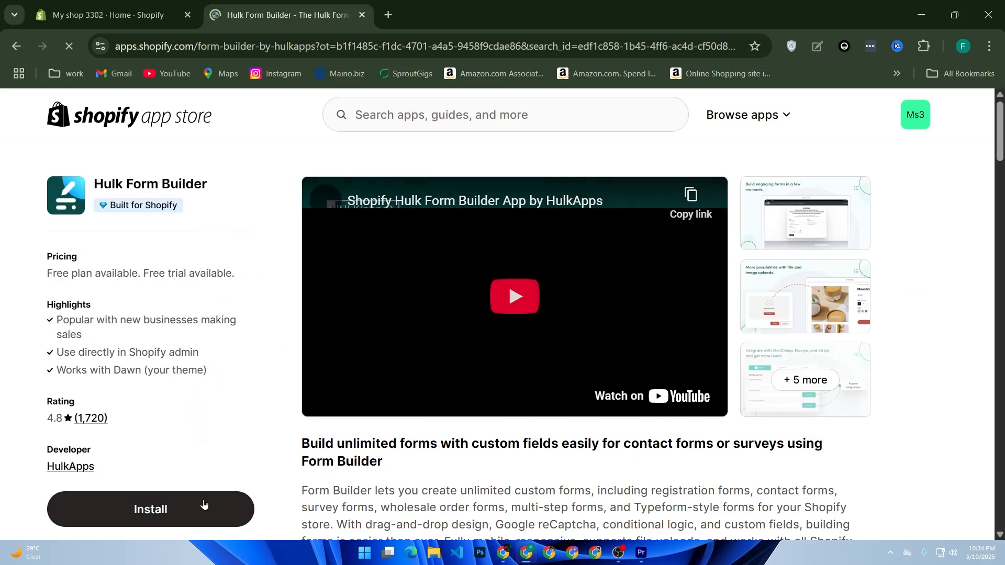
{"action": "left_click", "coordinate": [201, 515]}
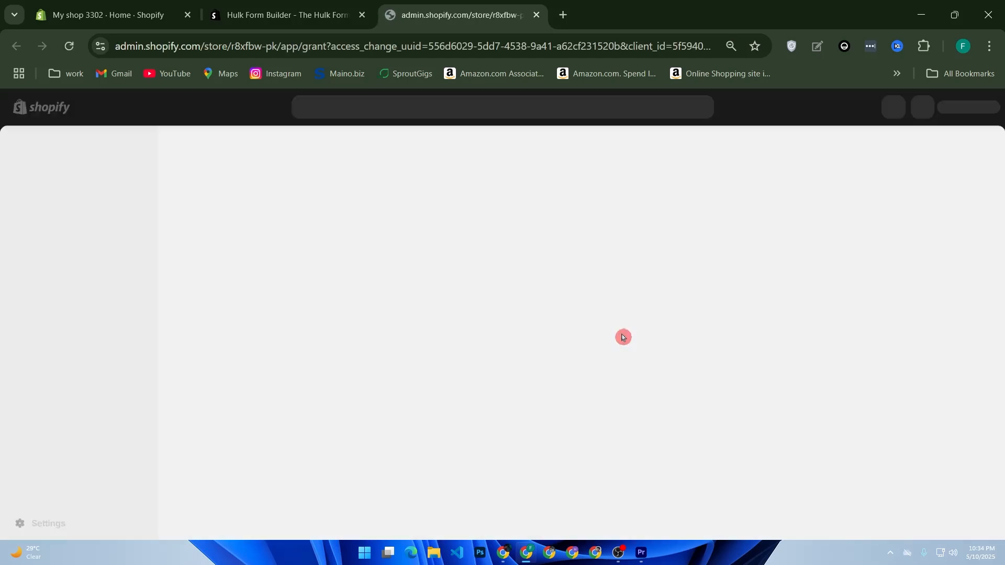
{"action": "left_click", "coordinate": [754, 382]}
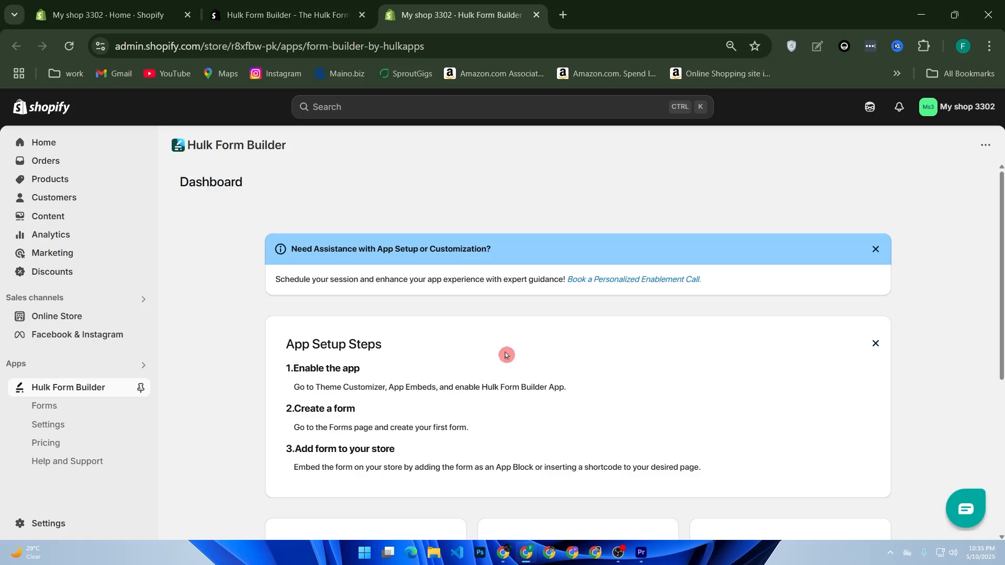
{"action": "scroll", "coordinate": [504, 357], "scroll_direction": "down", "scroll_amount": 5}
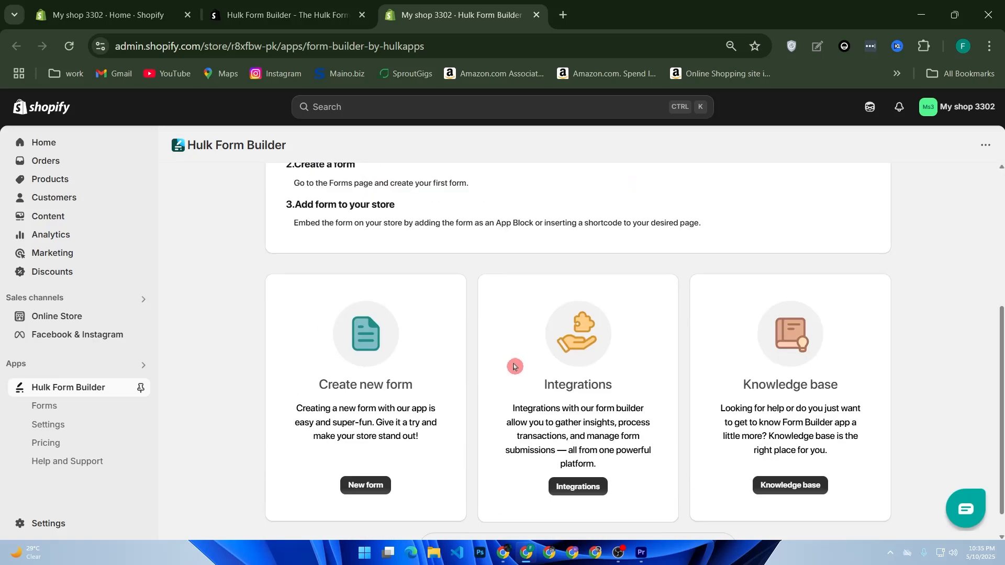
- Create a new form from the dashboard and select its 'My Form' name field
{"action": "left_click", "coordinate": [435, 496]}
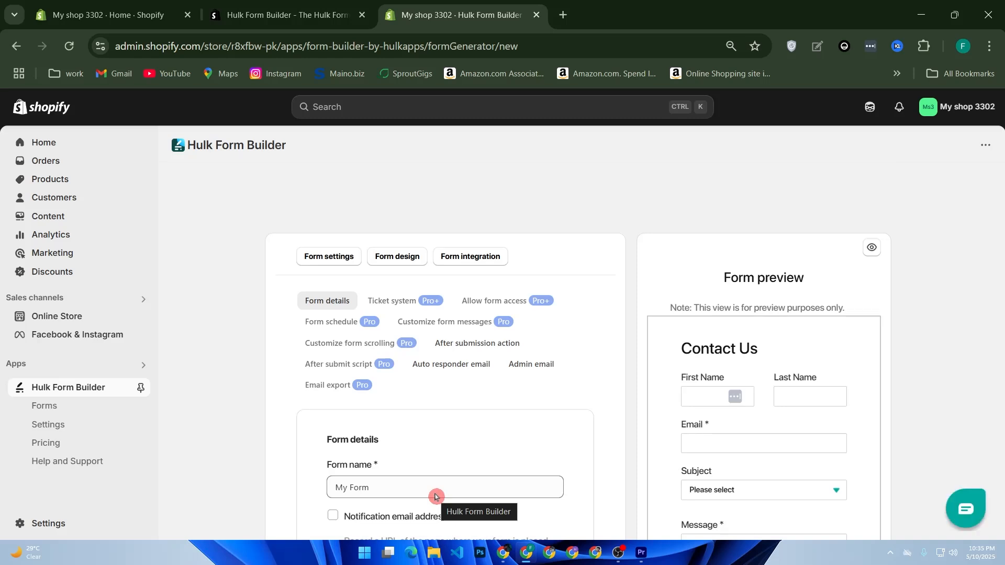
{"action": "scroll", "coordinate": [435, 496], "scroll_direction": "down", "scroll_amount": 2}
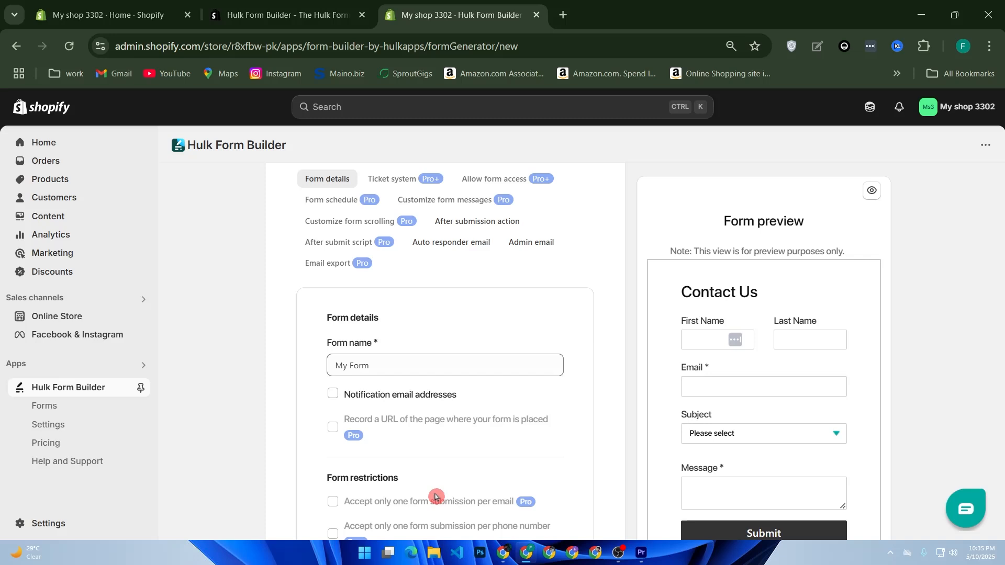
{"action": "scroll", "coordinate": [435, 497], "scroll_direction": "up", "scroll_amount": 2}
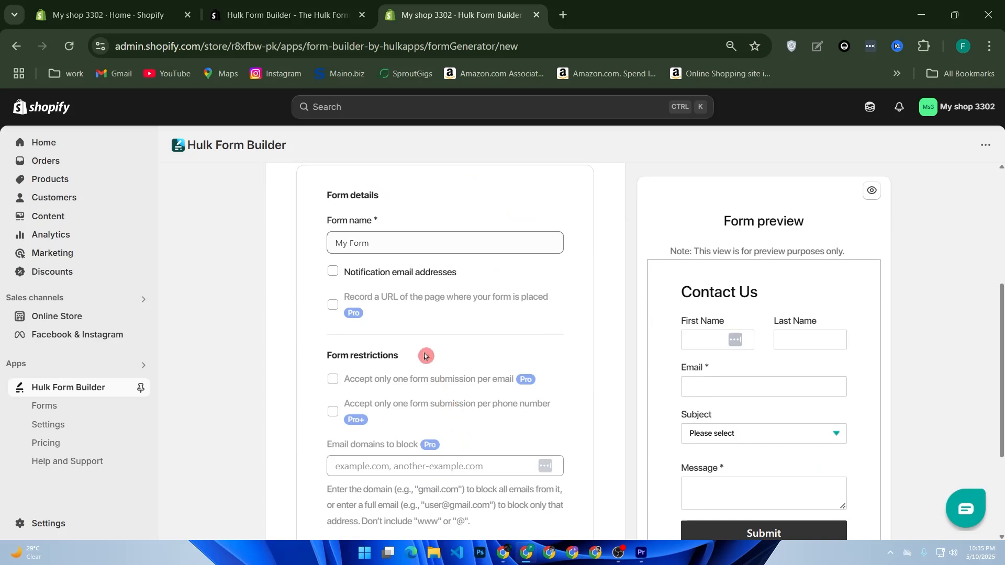
{"action": "left_click", "coordinate": [379, 247]}
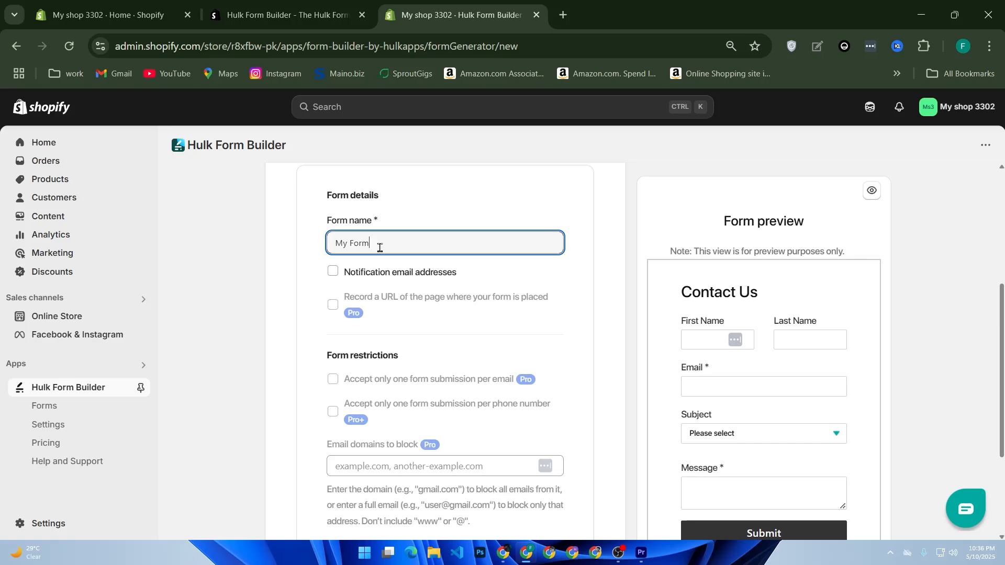
- Rename the form from 'My Form' to 'Contact Us'
{"action": "scroll", "coordinate": [451, 289], "scroll_direction": "down", "scroll_amount": 3}
{"action": "scroll", "coordinate": [403, 330], "scroll_direction": "up", "scroll_amount": 5}
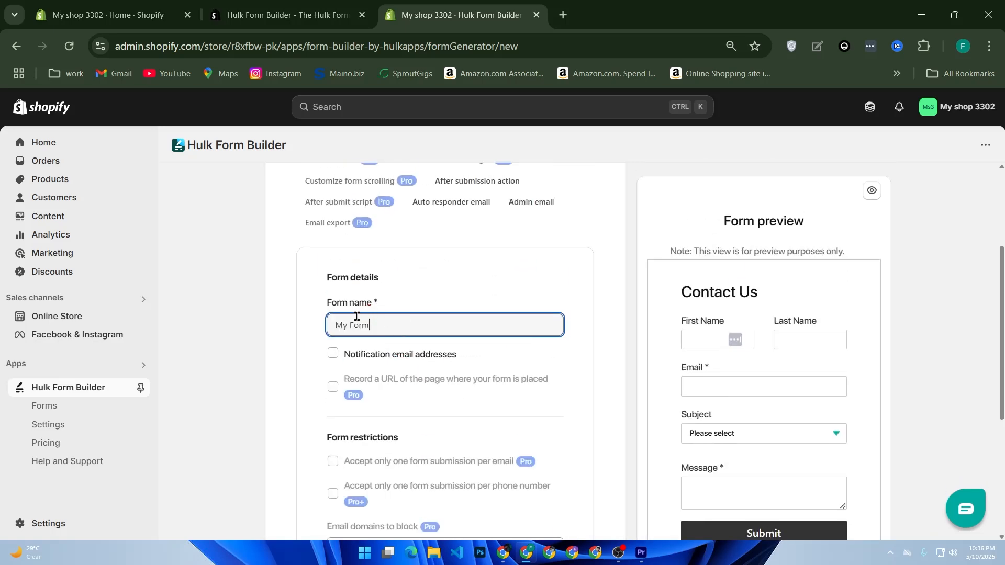
{"action": "left_click_drag", "start_coordinate": [368, 303], "coordinate": [332, 302]}
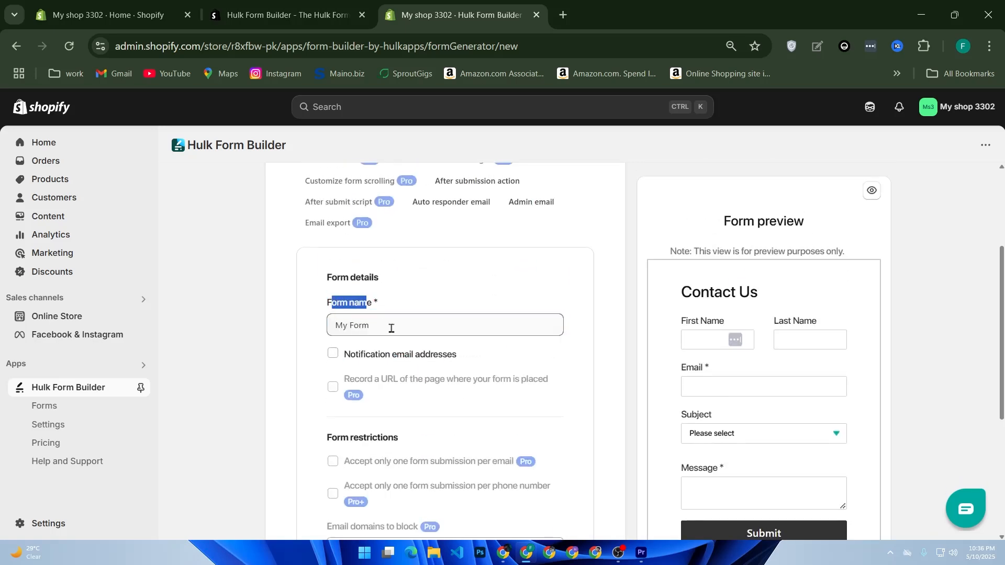
{"action": "left_click_drag", "start_coordinate": [391, 328], "coordinate": [285, 331]}
{"action": "type", "text": "Con"}
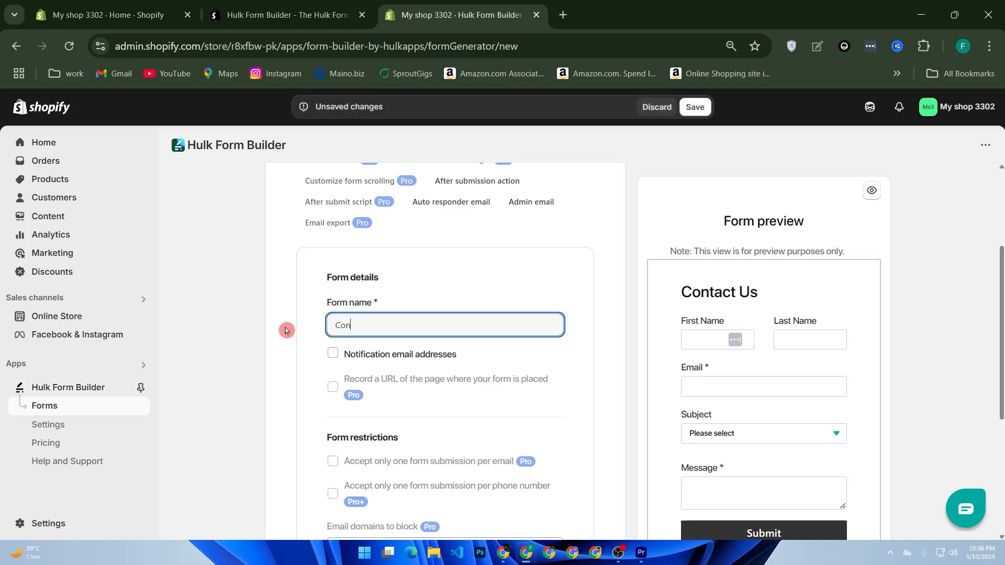
{"action": "type", "text": "tact Us"}
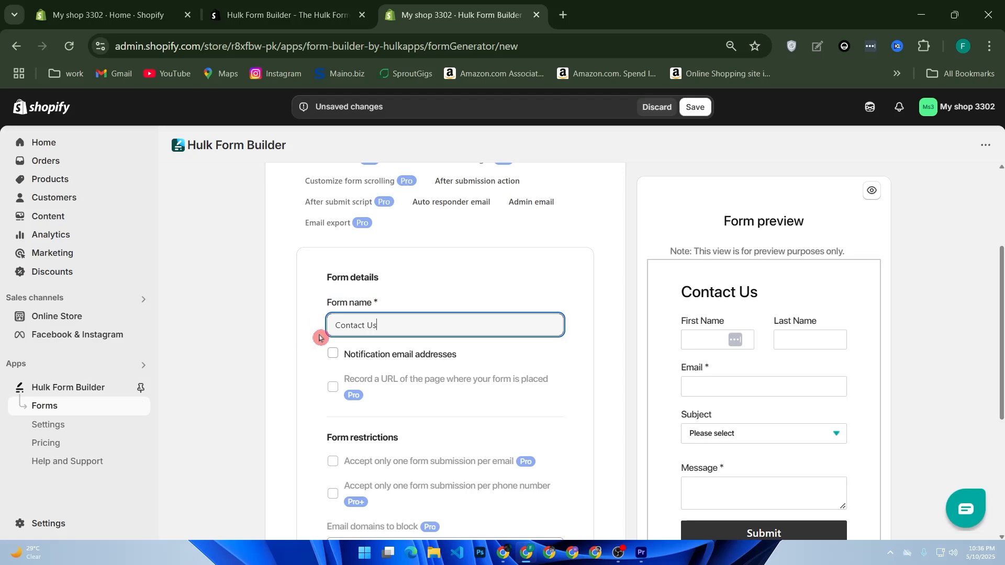
- Turn on email notifications for form submissions
{"action": "scroll", "coordinate": [324, 340], "scroll_direction": "down", "scroll_amount": 2}
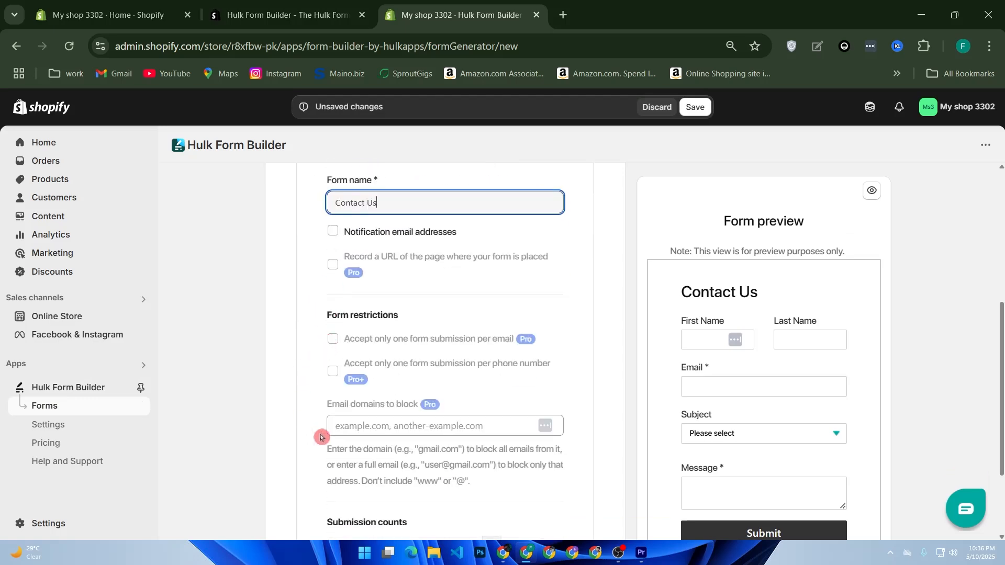
{"action": "scroll", "coordinate": [344, 429], "scroll_direction": "down", "scroll_amount": 2}
{"action": "scroll", "coordinate": [336, 313], "scroll_direction": "up", "scroll_amount": 2}
{"action": "left_click", "coordinate": [334, 235]}
{"action": "left_click", "coordinate": [369, 258]}
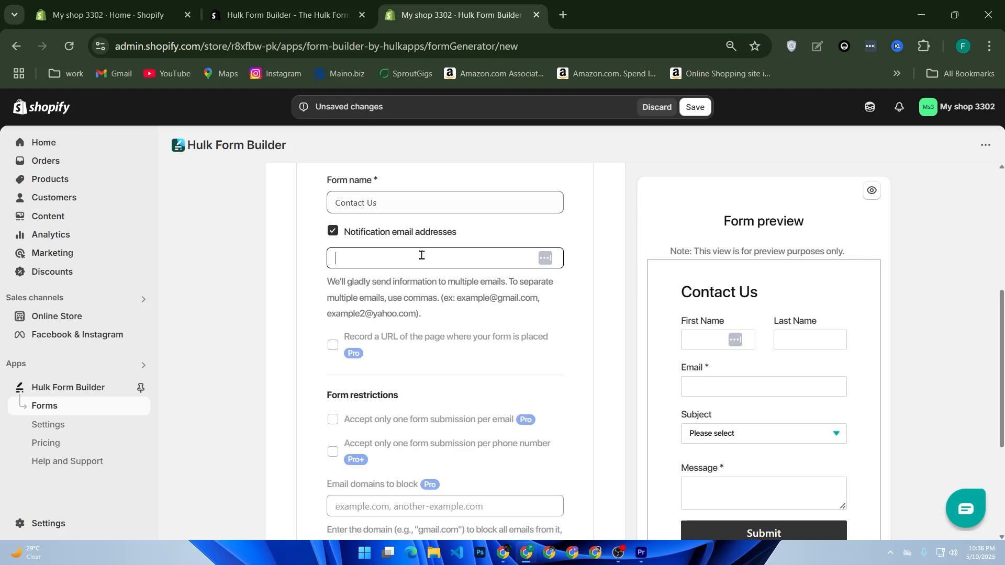
- Leave Capture form submission counts unchecked and save the form
{"action": "scroll", "coordinate": [447, 257], "scroll_direction": "down", "scroll_amount": 5}
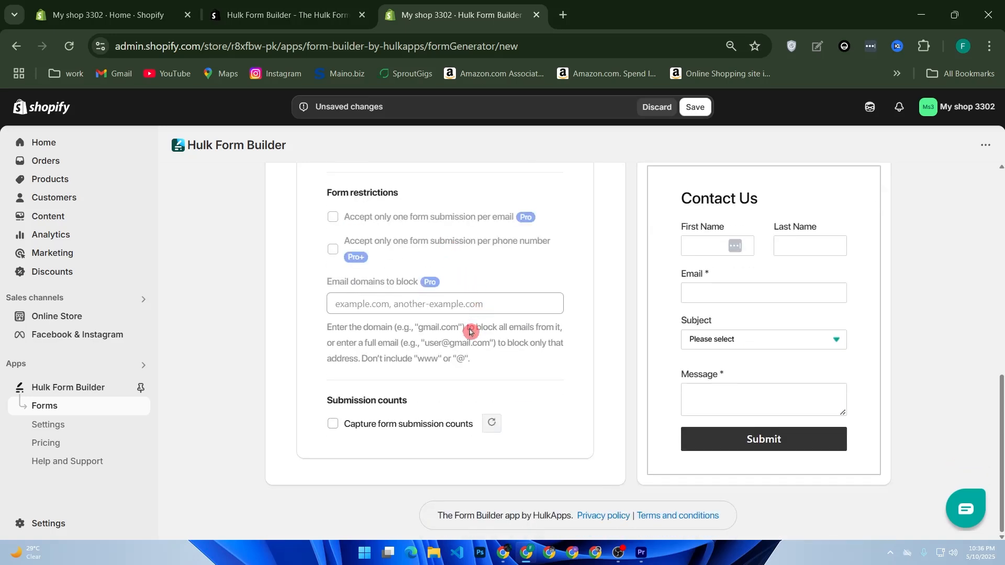
{"action": "scroll", "coordinate": [450, 381], "scroll_direction": "up", "scroll_amount": 5}
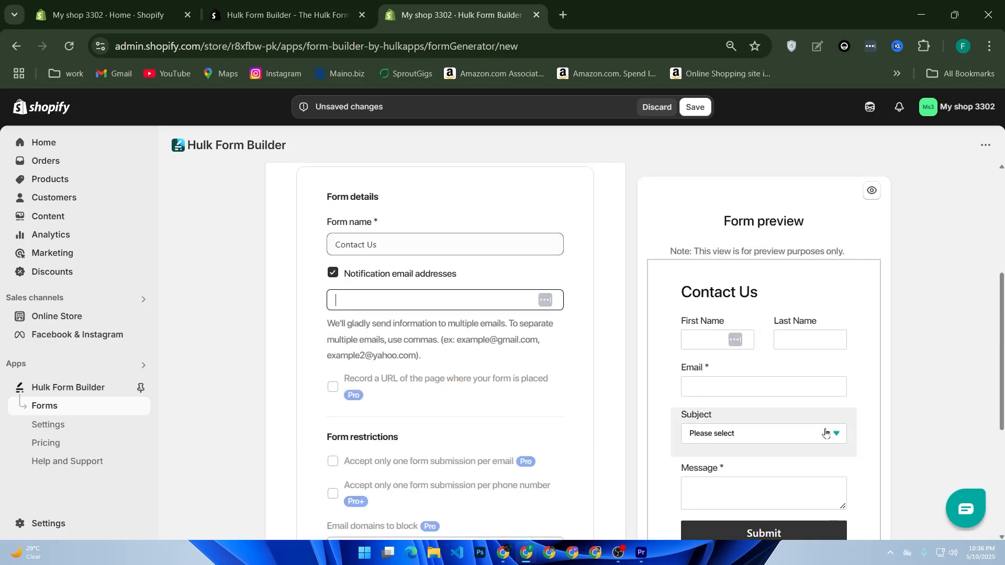
{"action": "scroll", "coordinate": [811, 471], "scroll_direction": "down", "scroll_amount": 2}
{"action": "scroll", "coordinate": [742, 503], "scroll_direction": "down", "scroll_amount": 3}
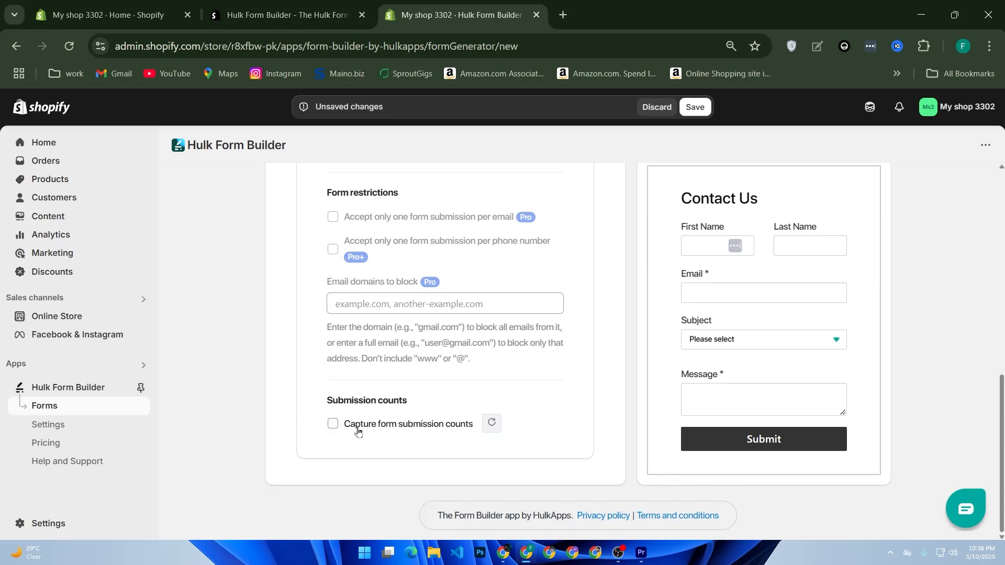
{"action": "left_click", "coordinate": [333, 424]}
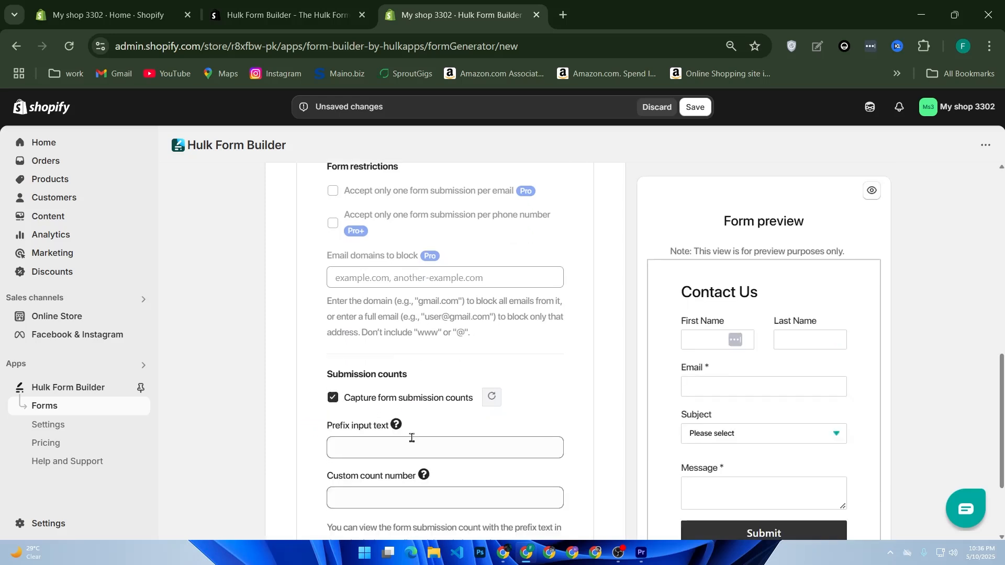
{"action": "scroll", "coordinate": [418, 408], "scroll_direction": "down", "scroll_amount": 2}
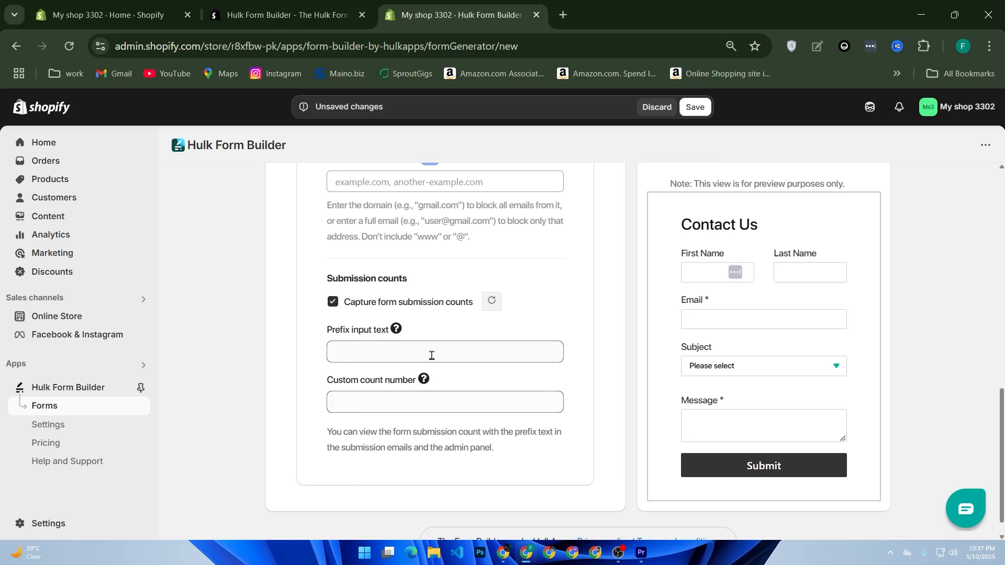
{"action": "scroll", "coordinate": [504, 378], "scroll_direction": "up", "scroll_amount": 2}
{"action": "left_click", "coordinate": [333, 424]}
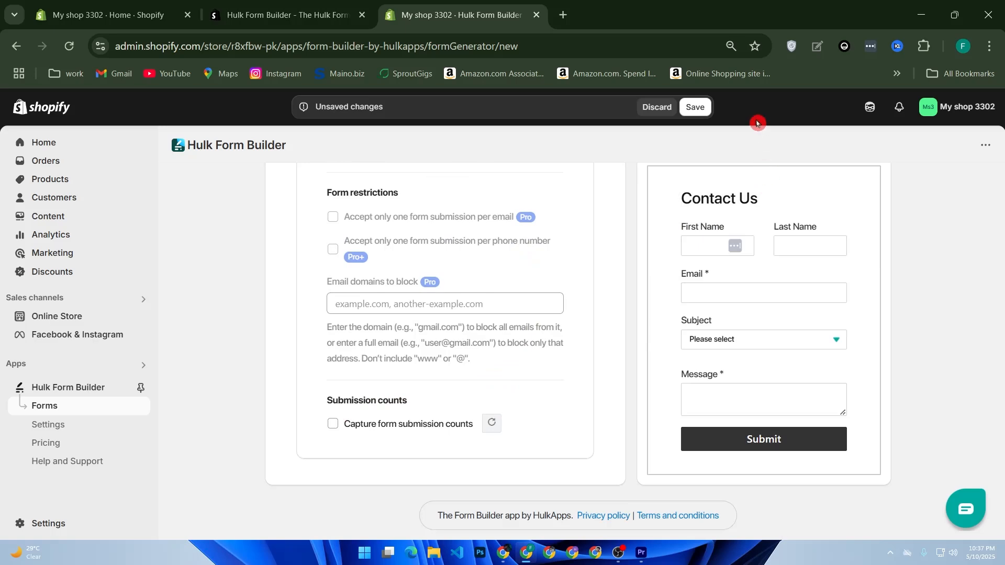
{"action": "left_click", "coordinate": [699, 106]}
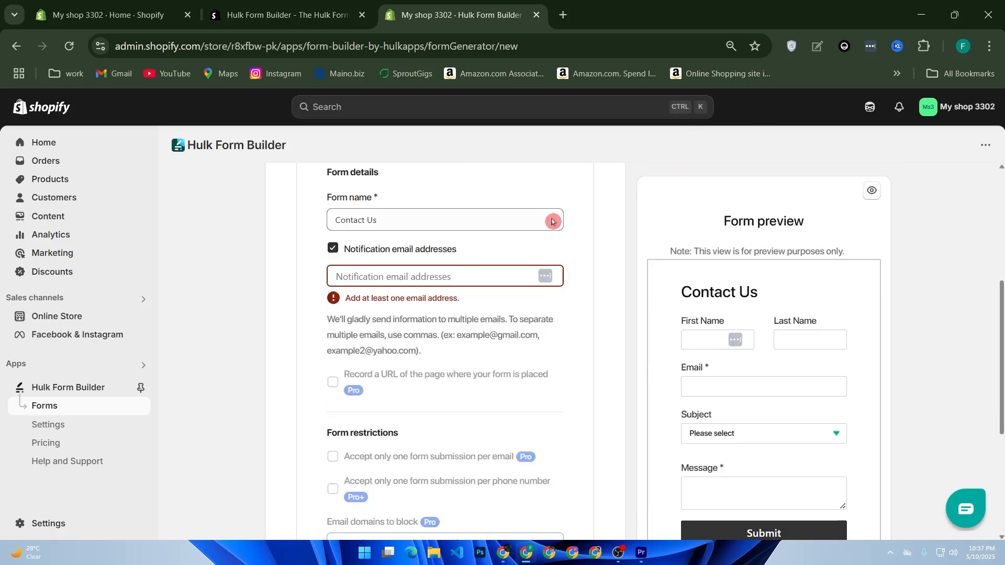
- Add the notification email address and save the form again
{"action": "left_click", "coordinate": [404, 424]}
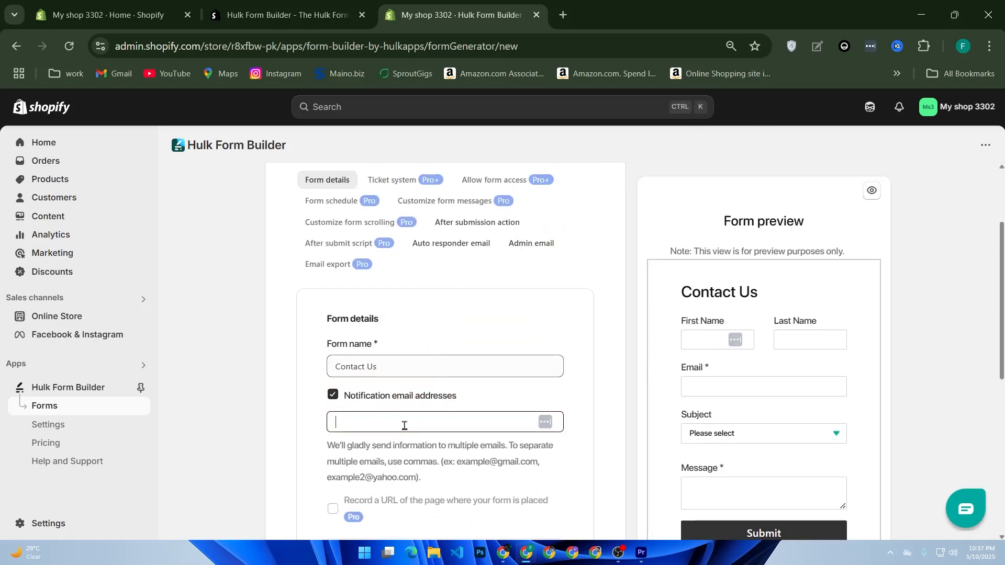
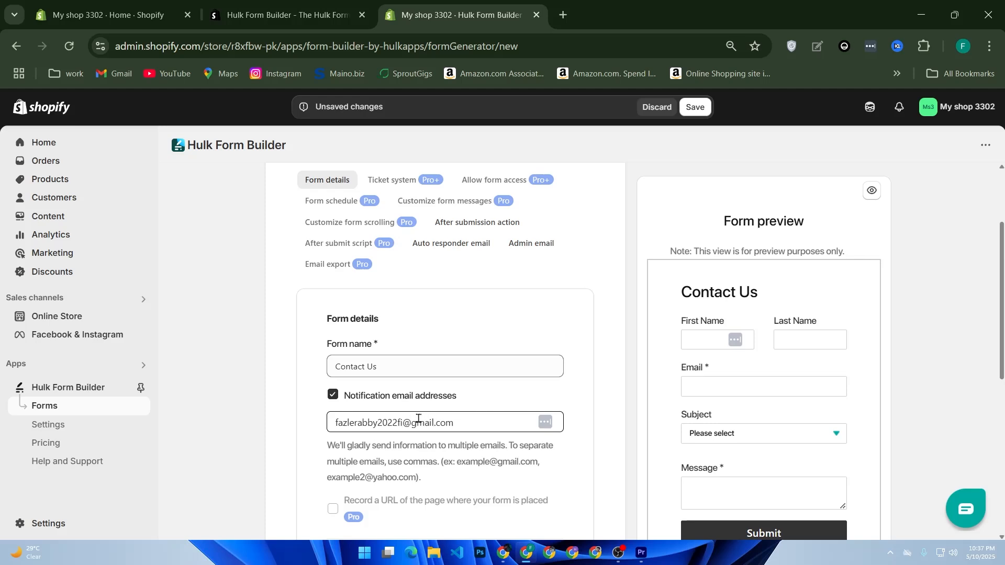
{"action": "key", "text": "Return"}
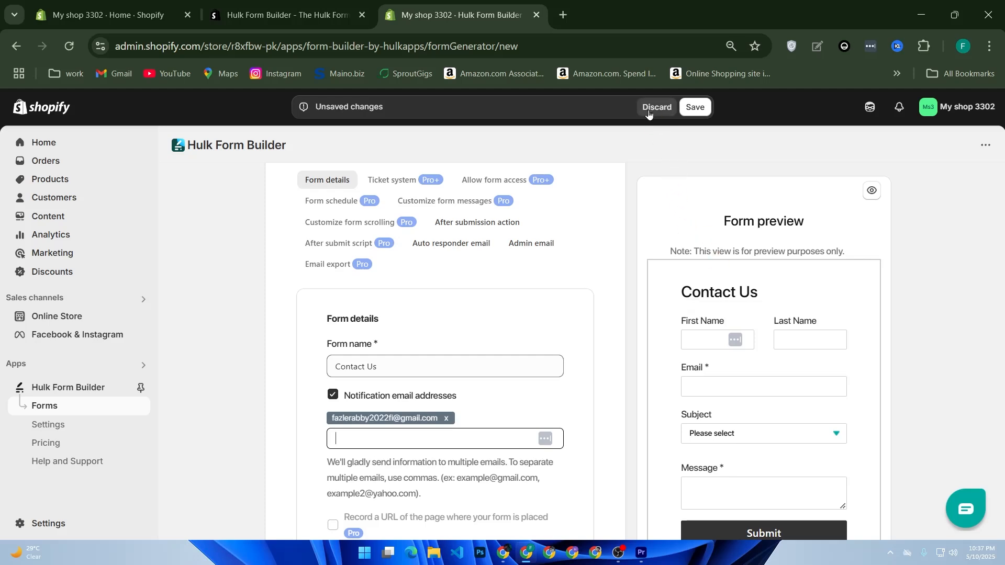
{"action": "left_click", "coordinate": [703, 113]}
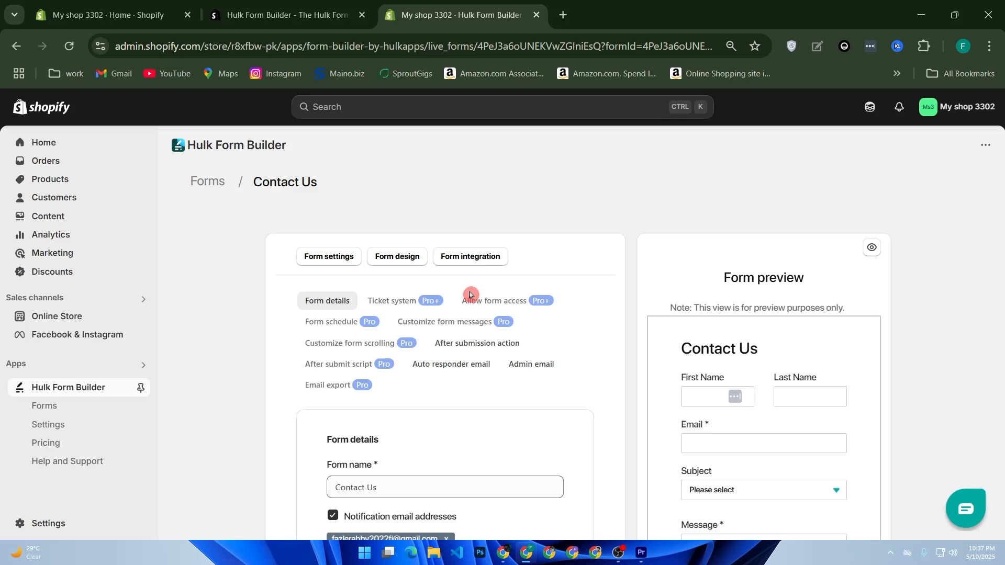
{"action": "left_click", "coordinate": [54, 433]}
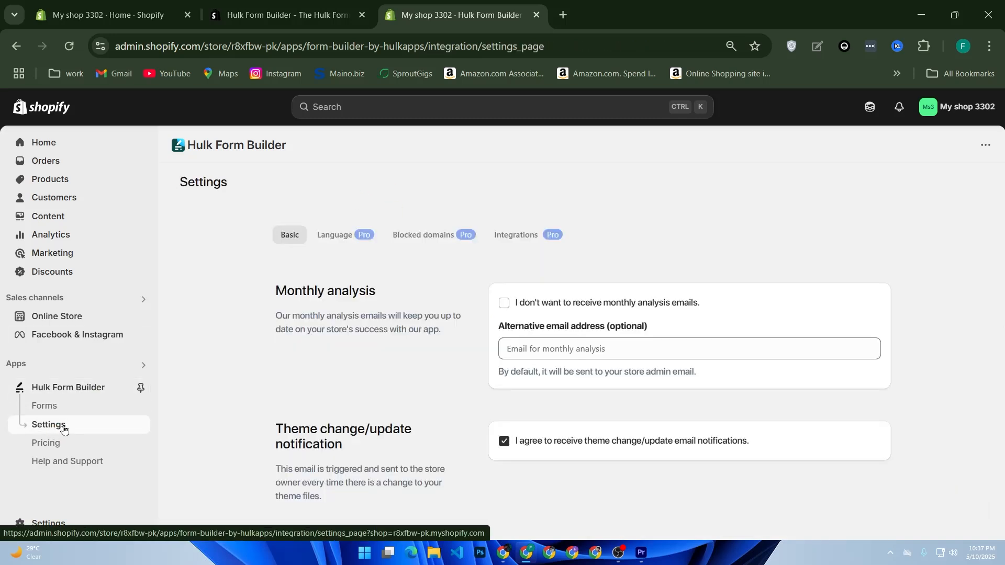
- Browse the Language, Blocked domains and Integrations settings tabs, then return to Basic
{"action": "scroll", "coordinate": [398, 388], "scroll_direction": "down", "scroll_amount": 2}
{"action": "scroll", "coordinate": [398, 387], "scroll_direction": "up", "scroll_amount": 2}
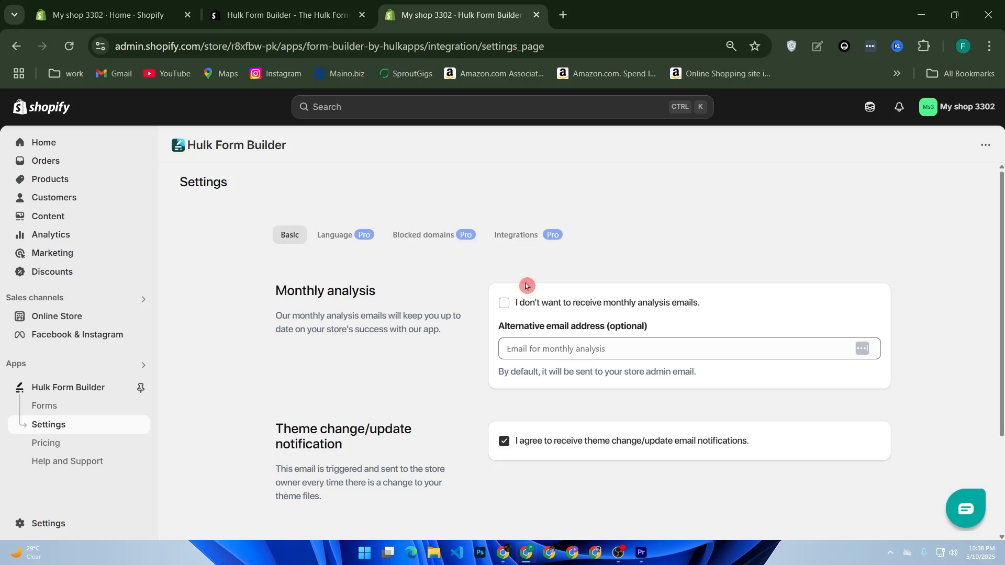
{"action": "left_click", "coordinate": [330, 248]}
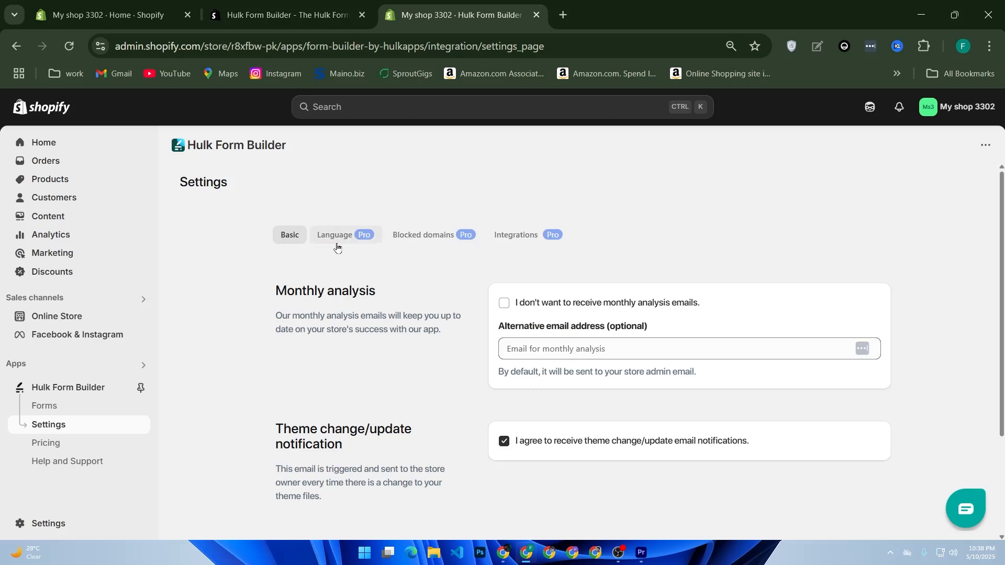
{"action": "left_click", "coordinate": [444, 315]}
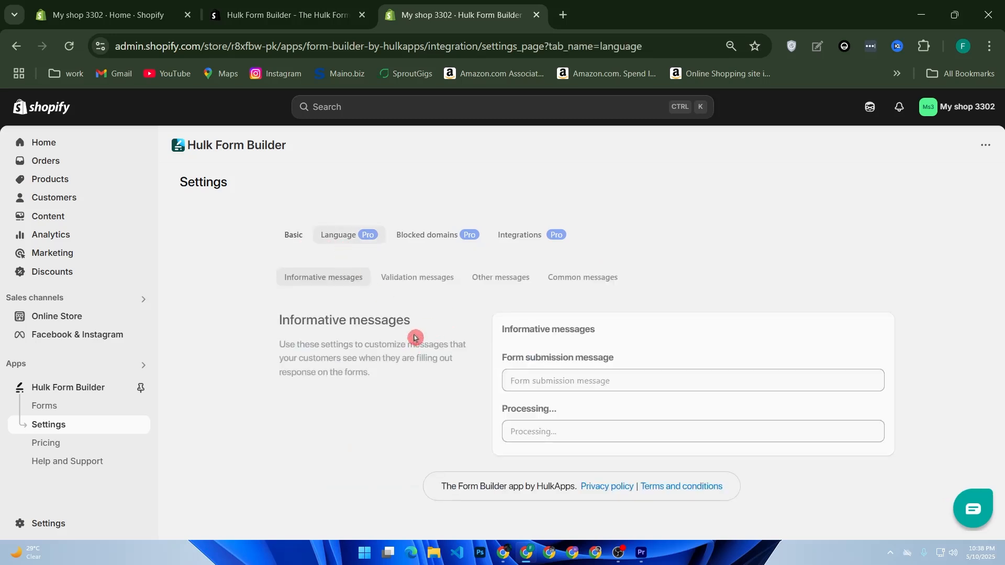
{"action": "left_click", "coordinate": [413, 237]}
{"action": "left_click", "coordinate": [521, 242]}
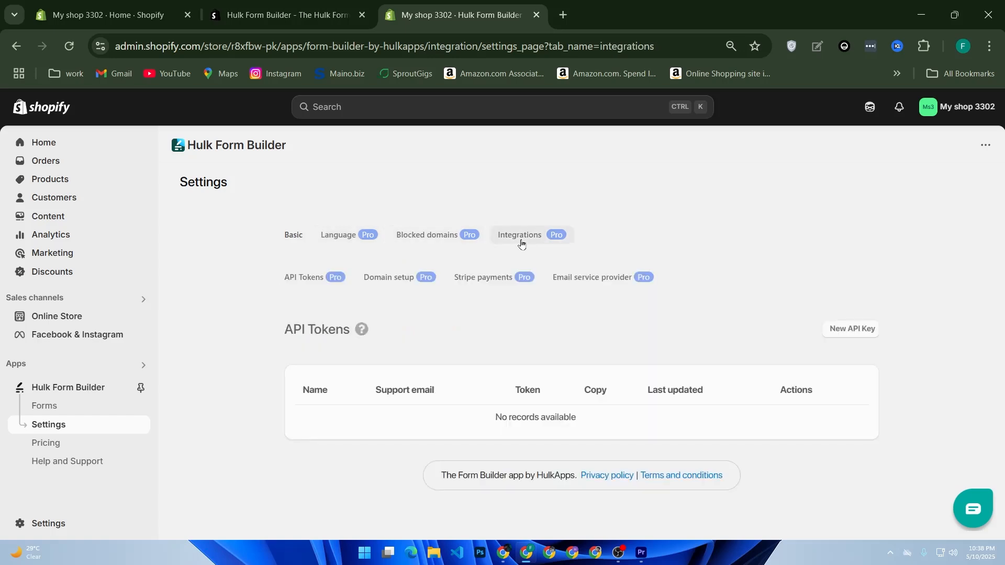
{"action": "left_click", "coordinate": [294, 237]}
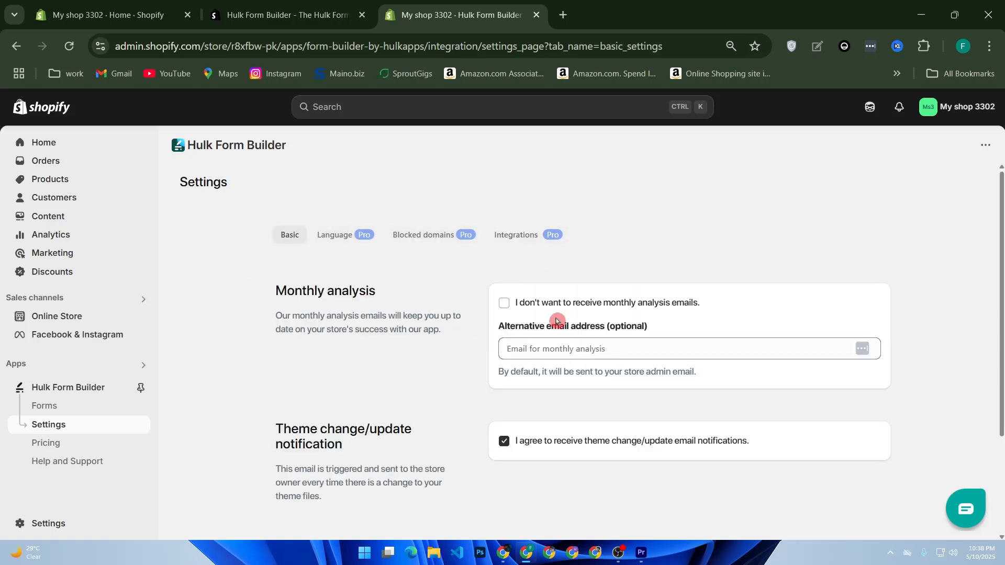
{"action": "scroll", "coordinate": [649, 454], "scroll_direction": "down", "scroll_amount": 3}
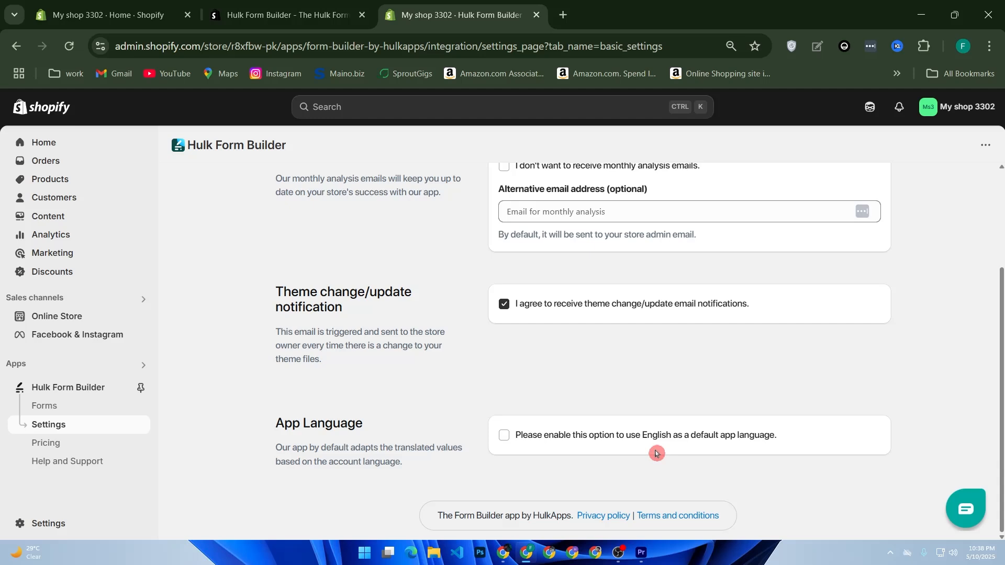
- Insert the Contact Us form shortcode at the bottom of the Contact page
{"action": "left_click", "coordinate": [55, 412]}
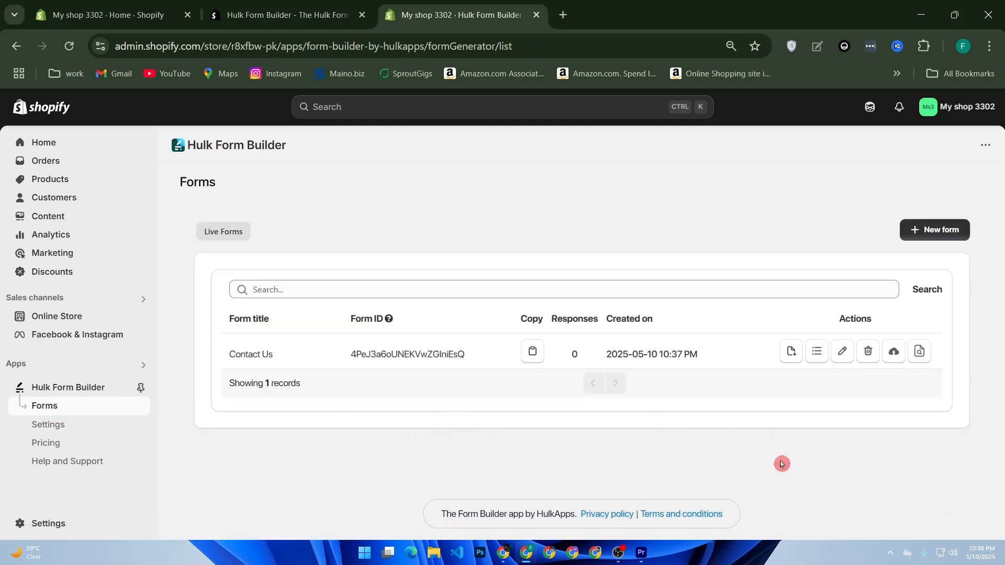
{"action": "left_click", "coordinate": [790, 355]}
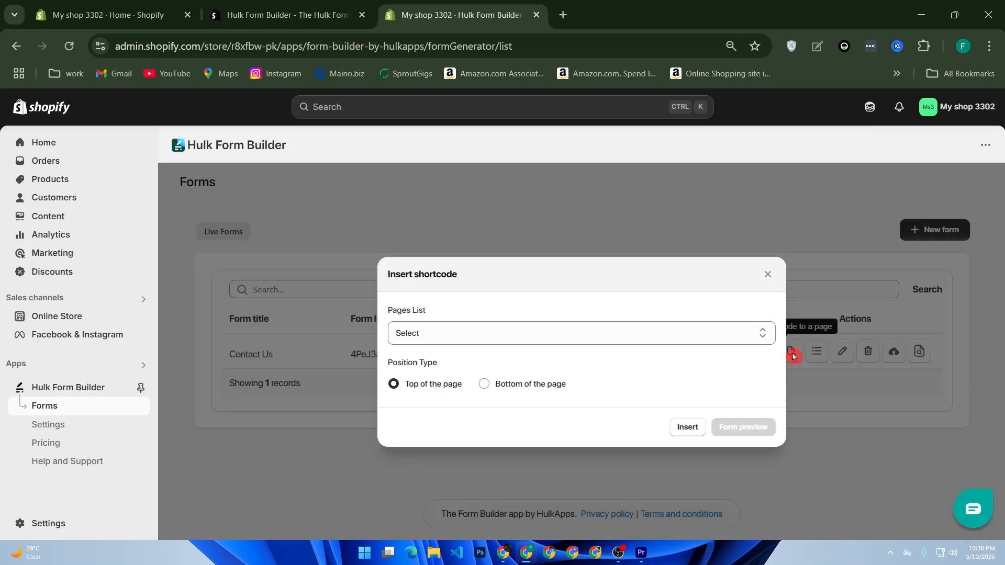
{"action": "left_click", "coordinate": [725, 336]}
{"action": "left_click", "coordinate": [695, 353]}
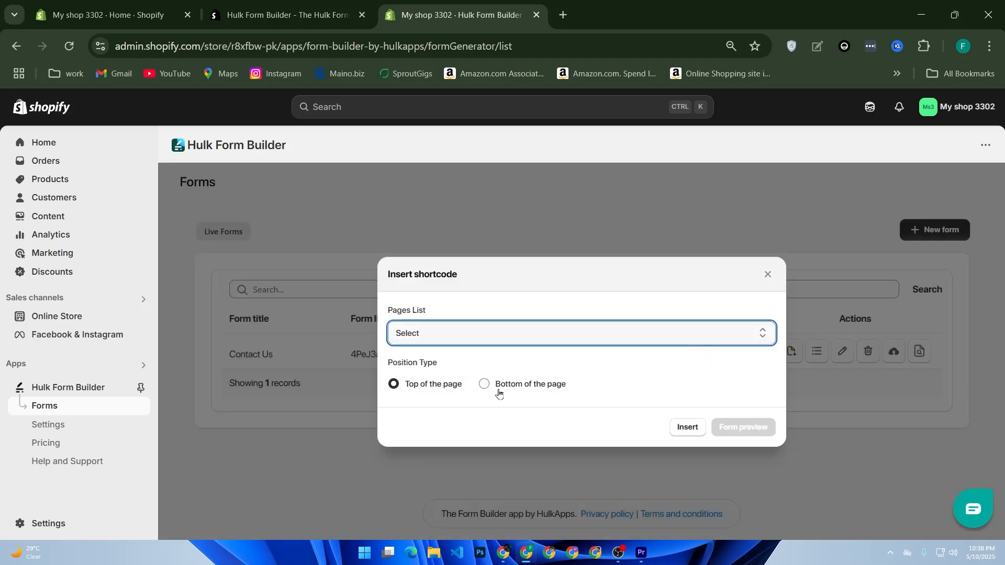
{"action": "left_click", "coordinate": [485, 384]}
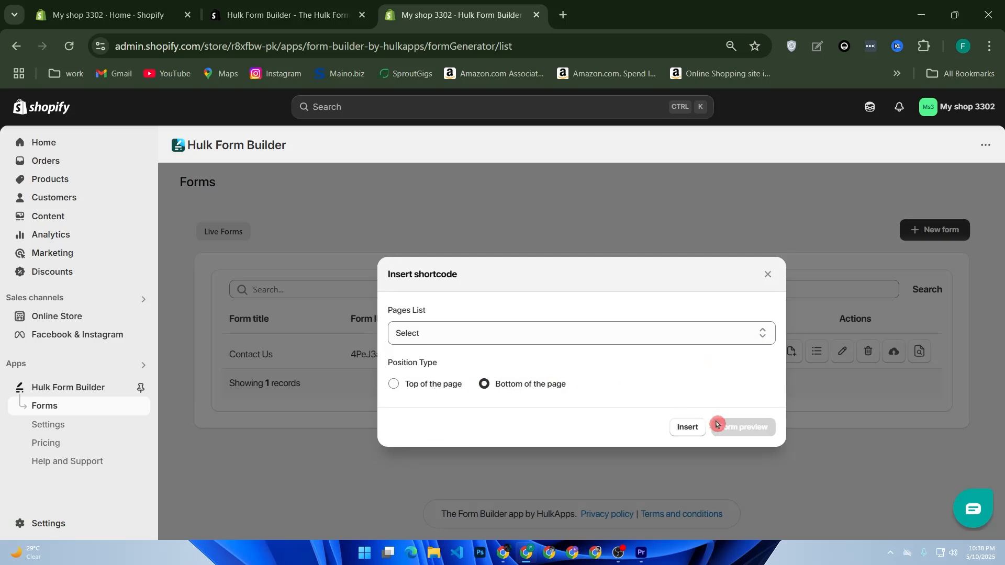
{"action": "left_click", "coordinate": [691, 428]}
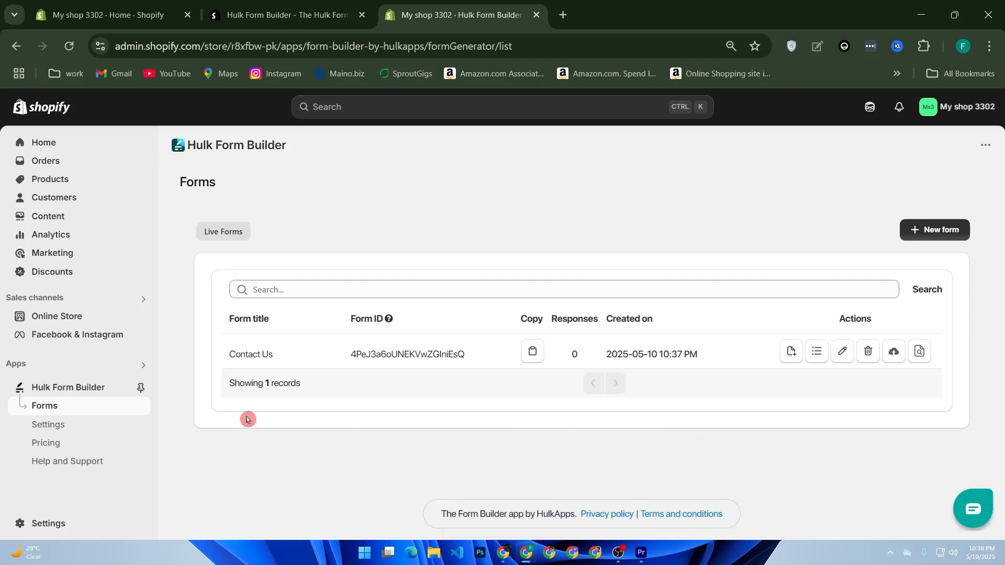
{"action": "left_click", "coordinate": [65, 320]}
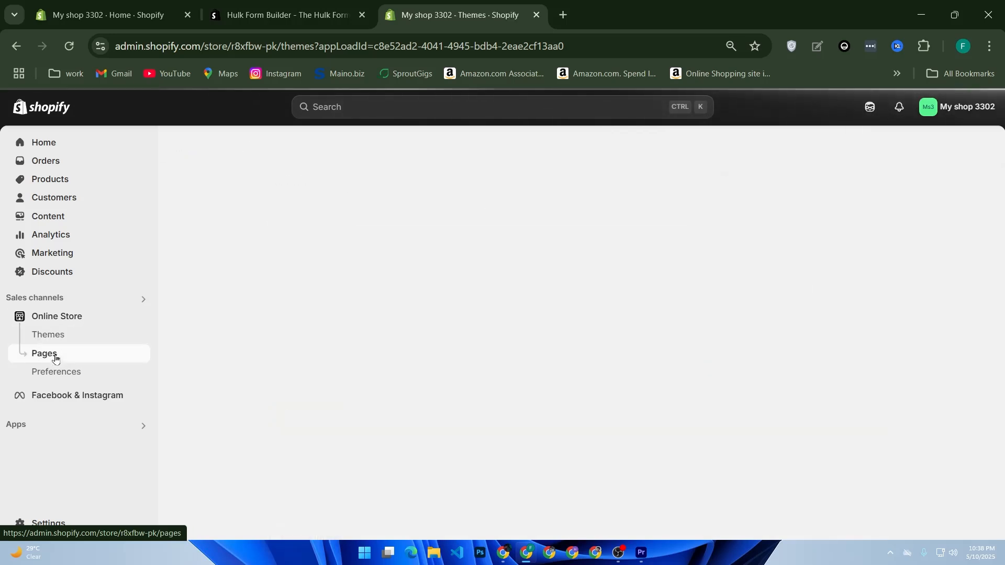
{"action": "left_click", "coordinate": [55, 356]}
{"action": "left_click", "coordinate": [447, 325]}
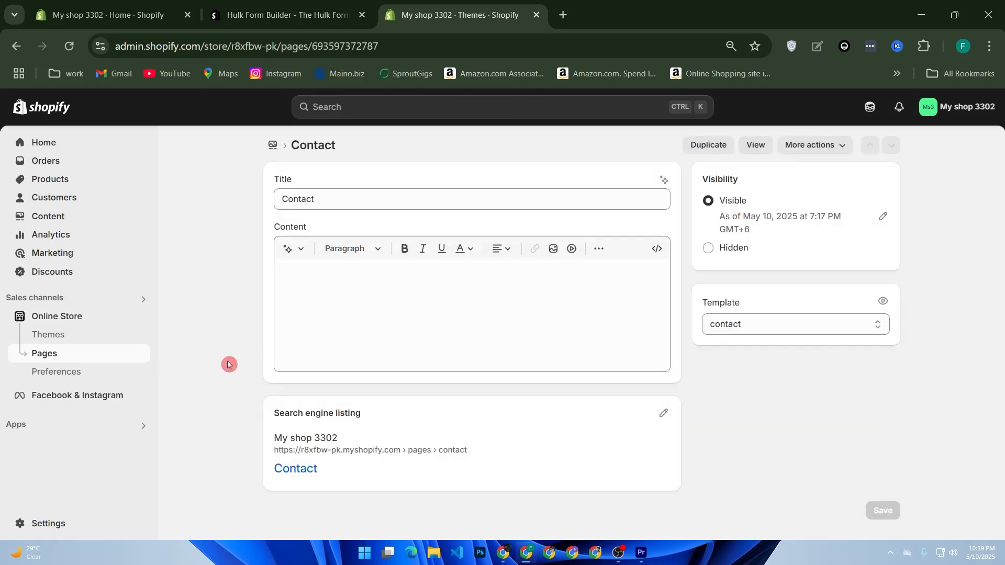
{"action": "left_click", "coordinate": [111, 336]}
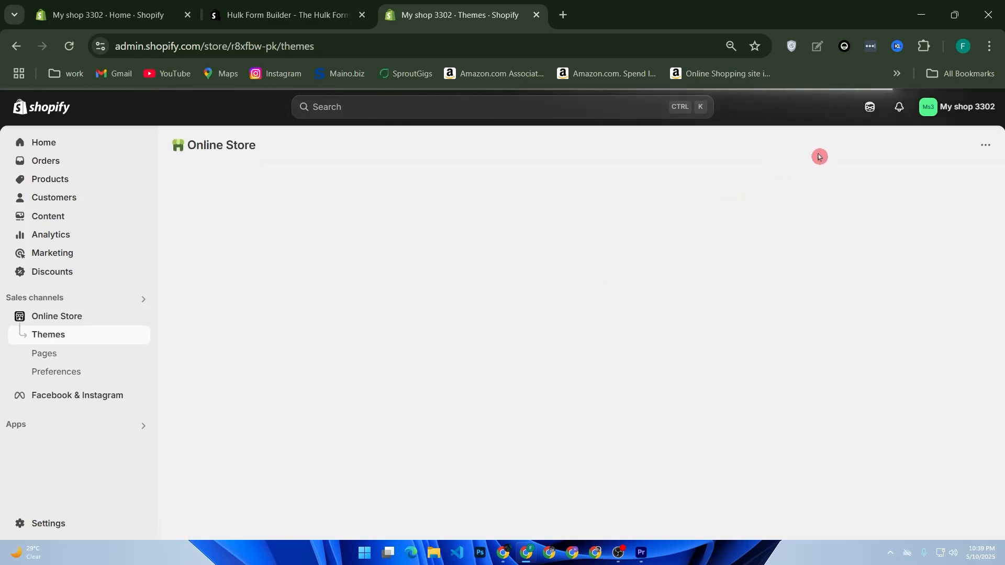
{"action": "left_click", "coordinate": [780, 179]}
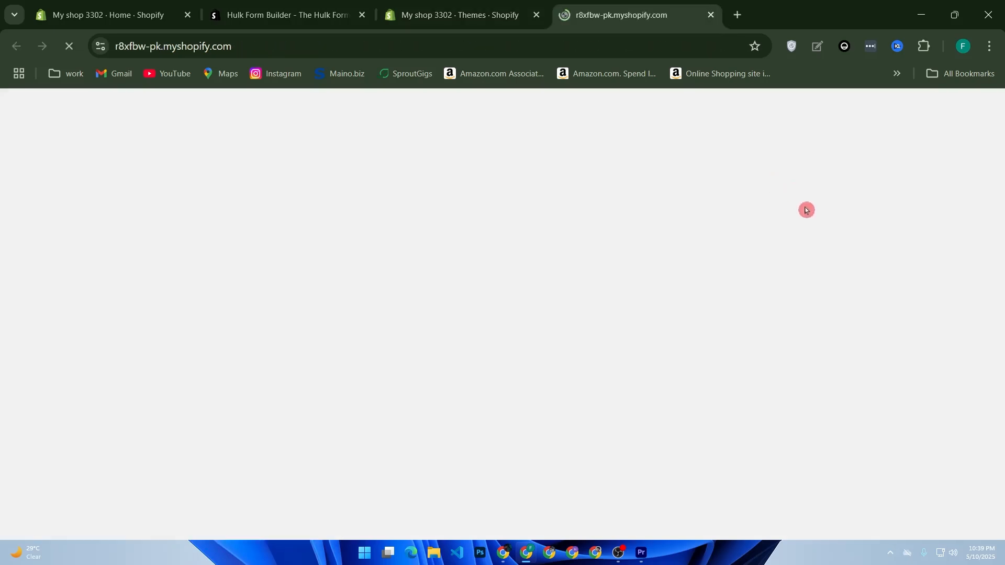
- Open the storefront's Contact page and check its Name, Email, Phone number and Comment fields
{"action": "scroll", "coordinate": [813, 216], "scroll_direction": "down", "scroll_amount": 15}
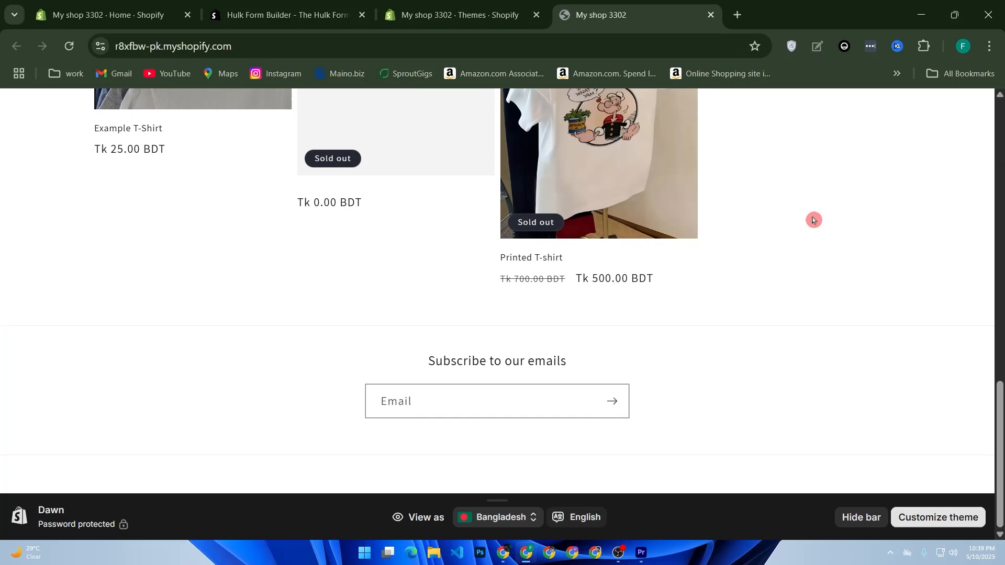
{"action": "scroll", "coordinate": [807, 396], "scroll_direction": "up", "scroll_amount": 15}
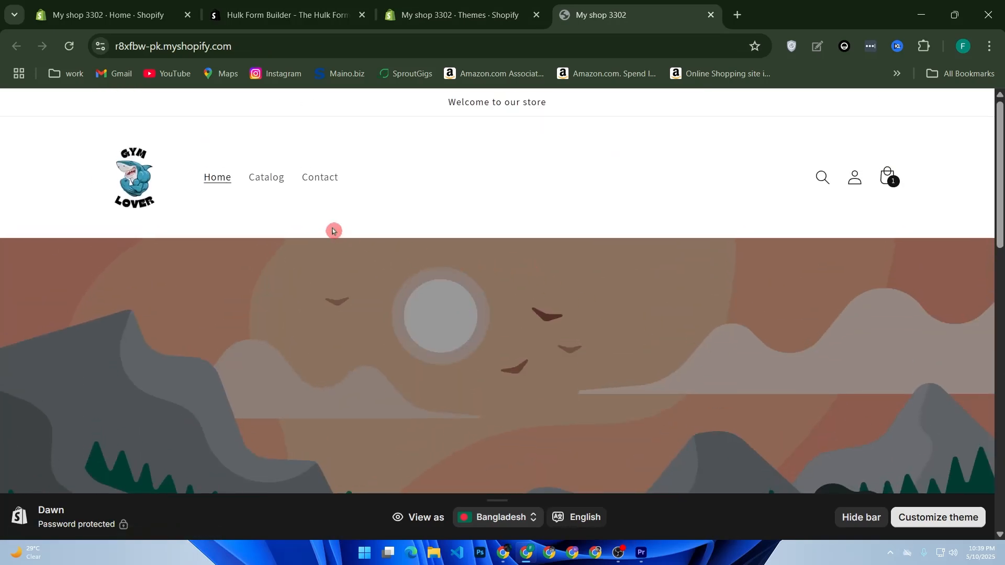
{"action": "left_click", "coordinate": [313, 184]}
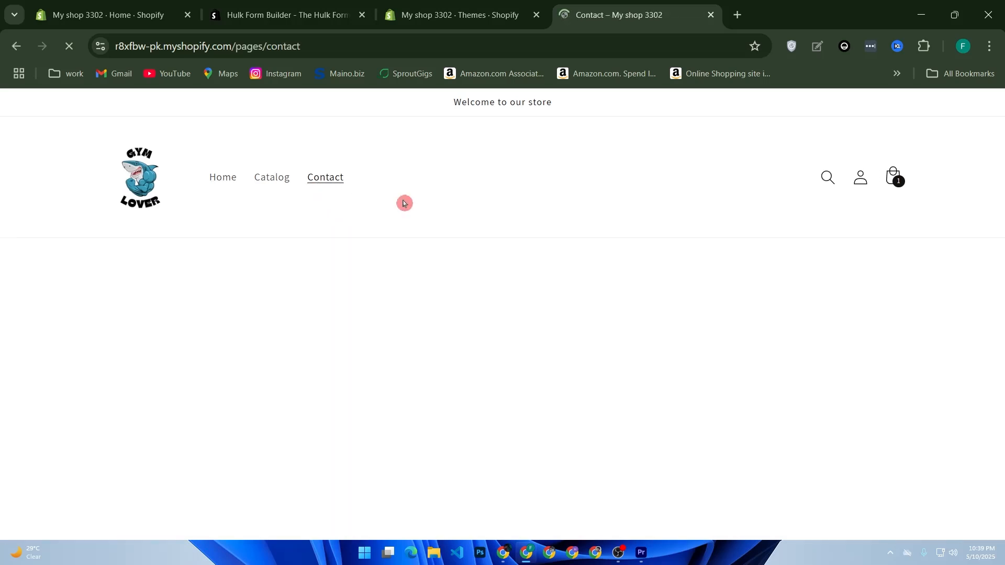
{"action": "scroll", "coordinate": [461, 230], "scroll_direction": "down", "scroll_amount": 4}
{"action": "scroll", "coordinate": [470, 234], "scroll_direction": "up", "scroll_amount": 5}
{"action": "scroll", "coordinate": [500, 246], "scroll_direction": "down", "scroll_amount": 2}
{"action": "scroll", "coordinate": [404, 264], "scroll_direction": "up", "scroll_amount": 4}
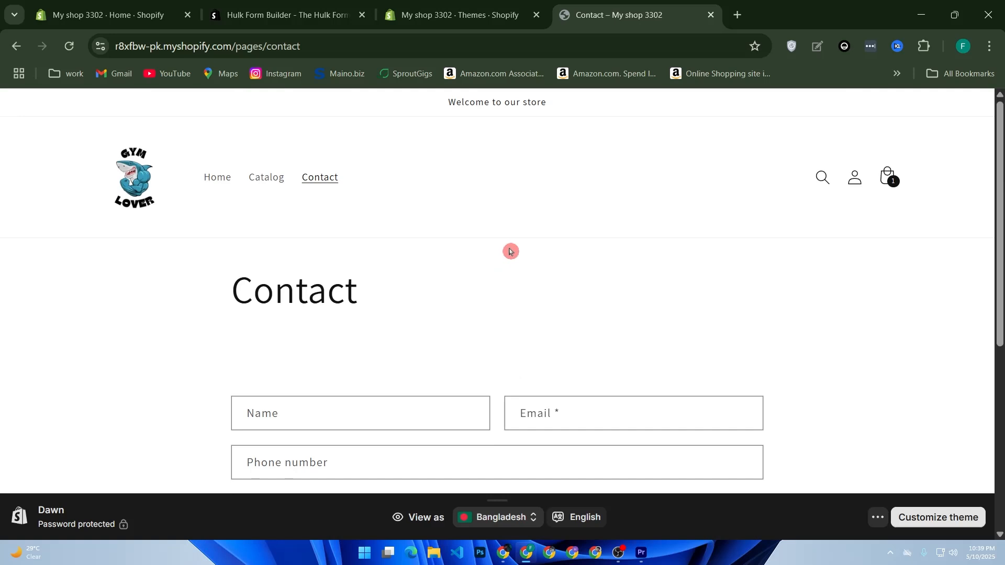